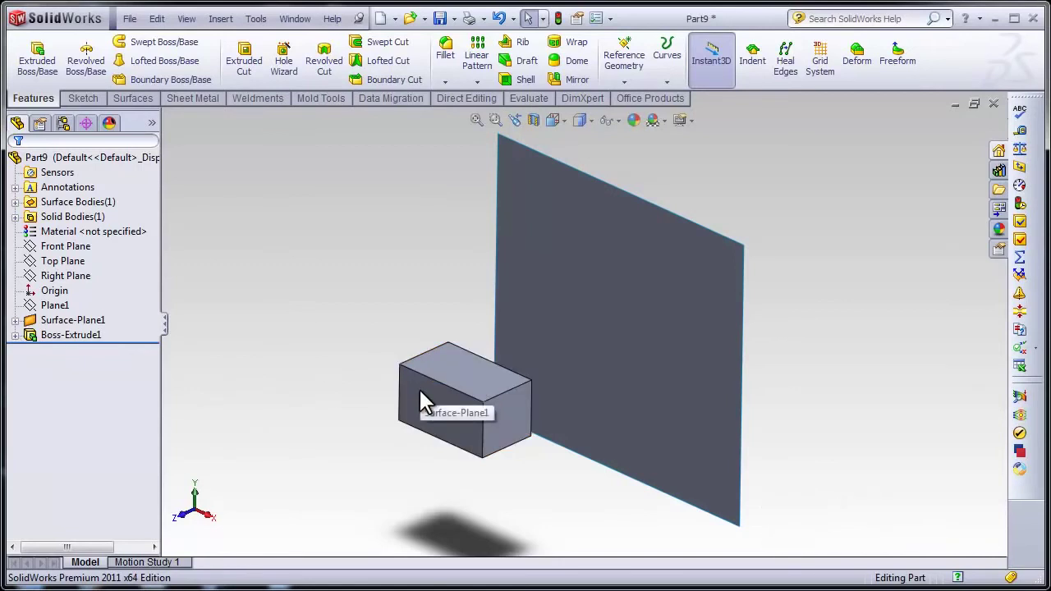
- Open Boss-Extrude1 for editing and expand its Direction 1 End Condition list
left_click(47, 335)
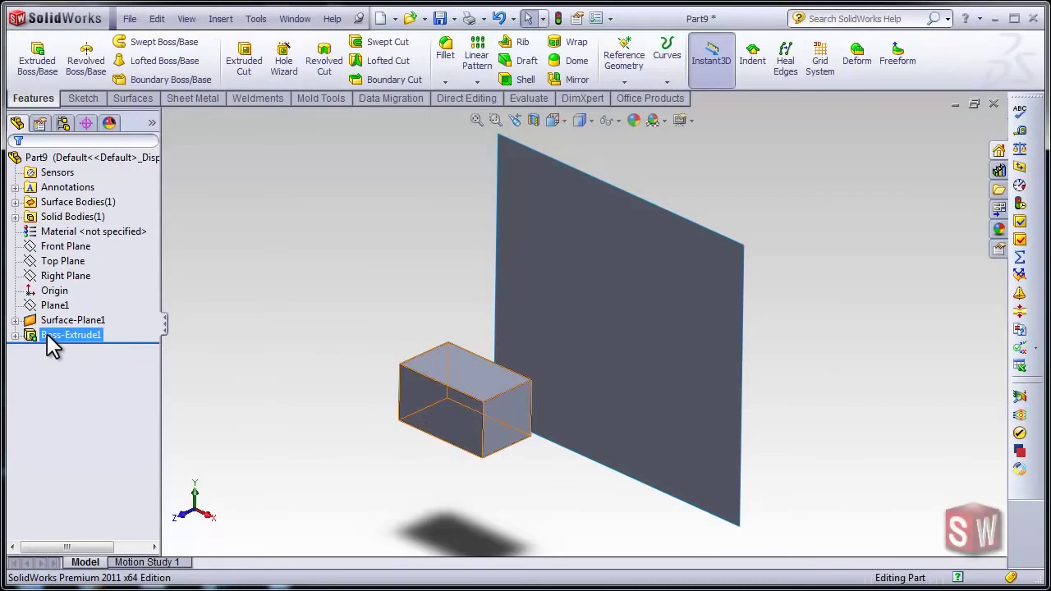
key("Escape")
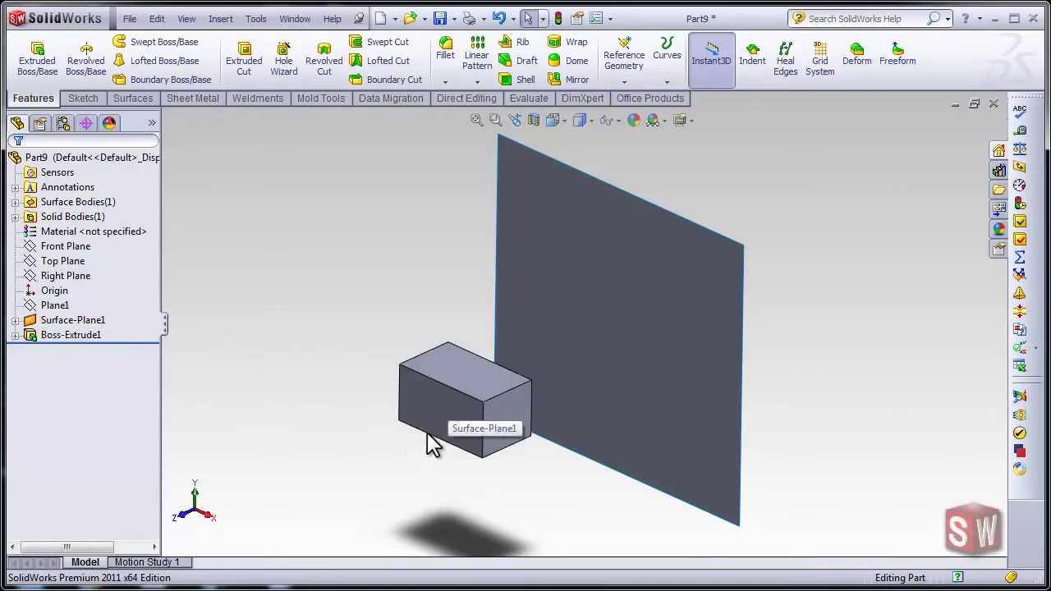
left_click(72, 335)
right_click(70, 344)
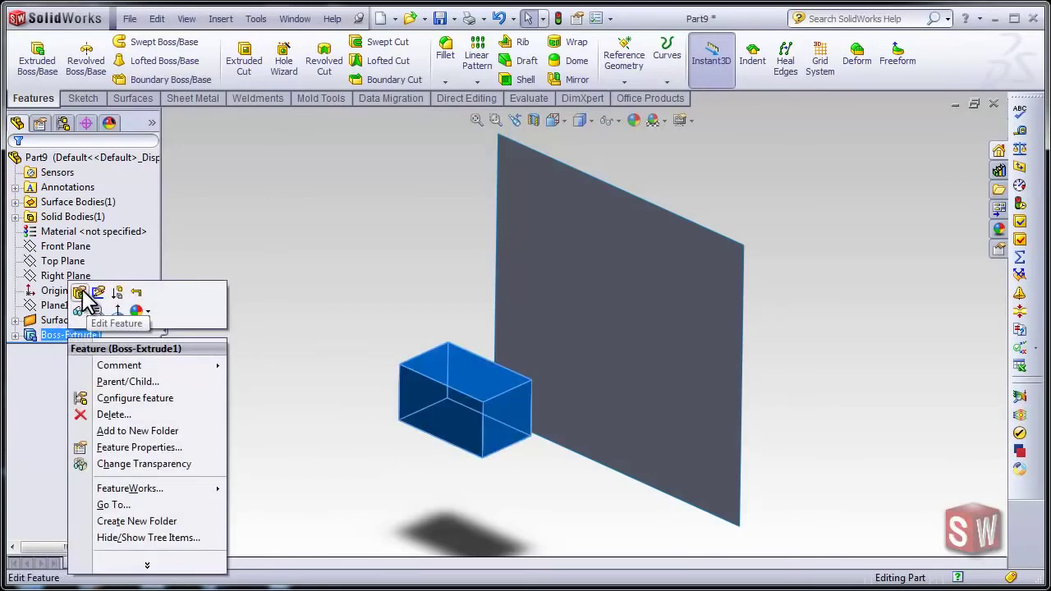
left_click(80, 294)
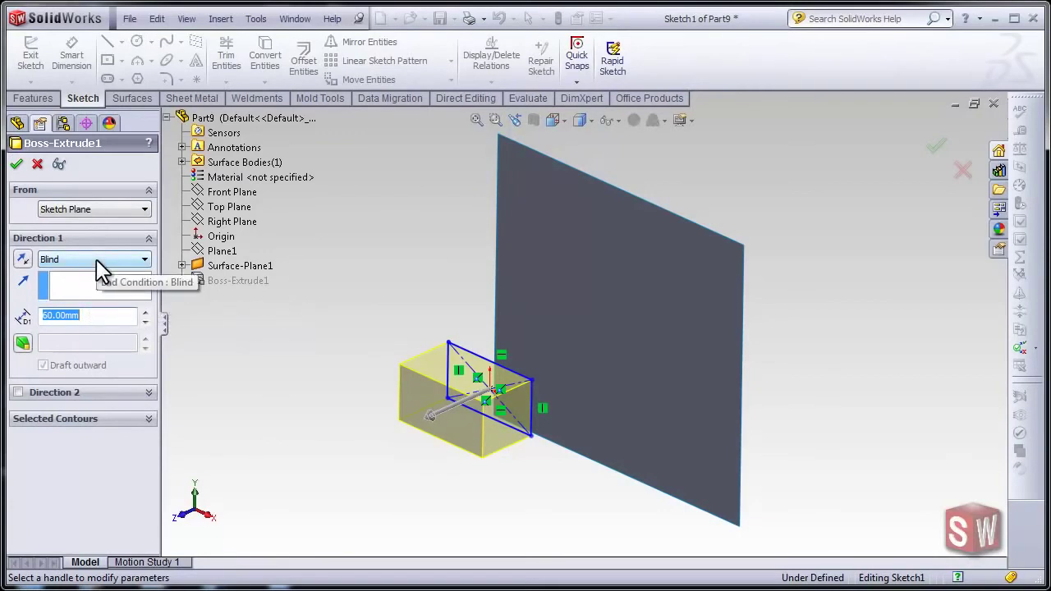
left_click(96, 259)
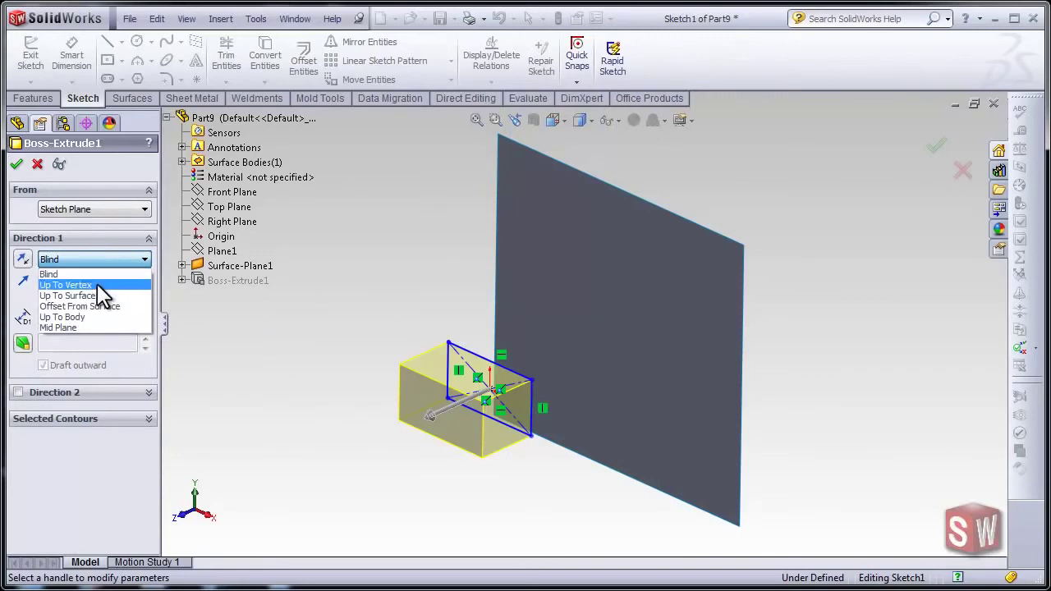
- Set the end condition to Up To Vertex, referencing the surface plane's right edge
left_click(97, 285)
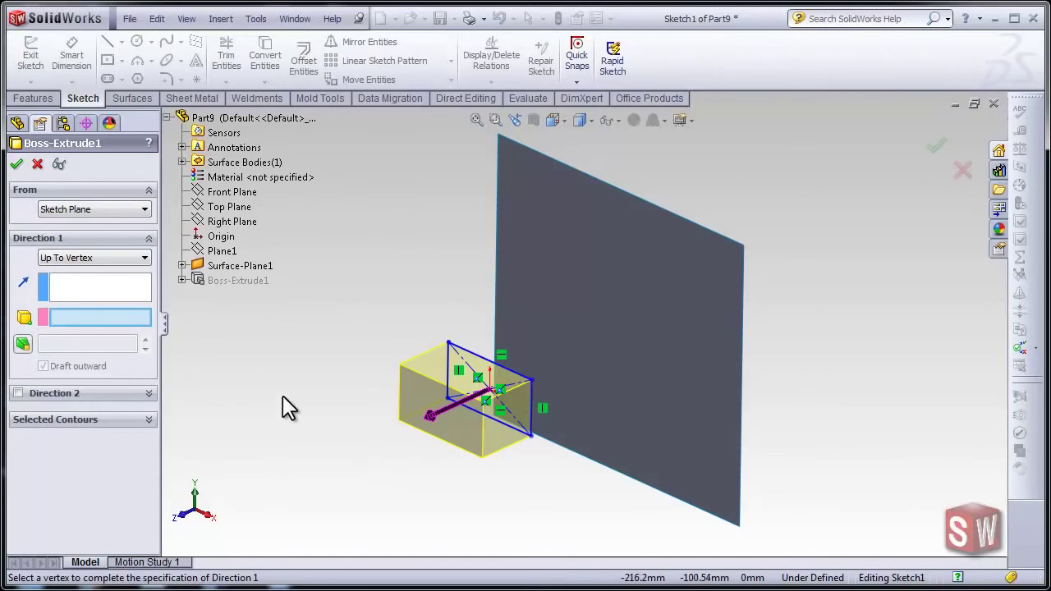
left_click(90, 286)
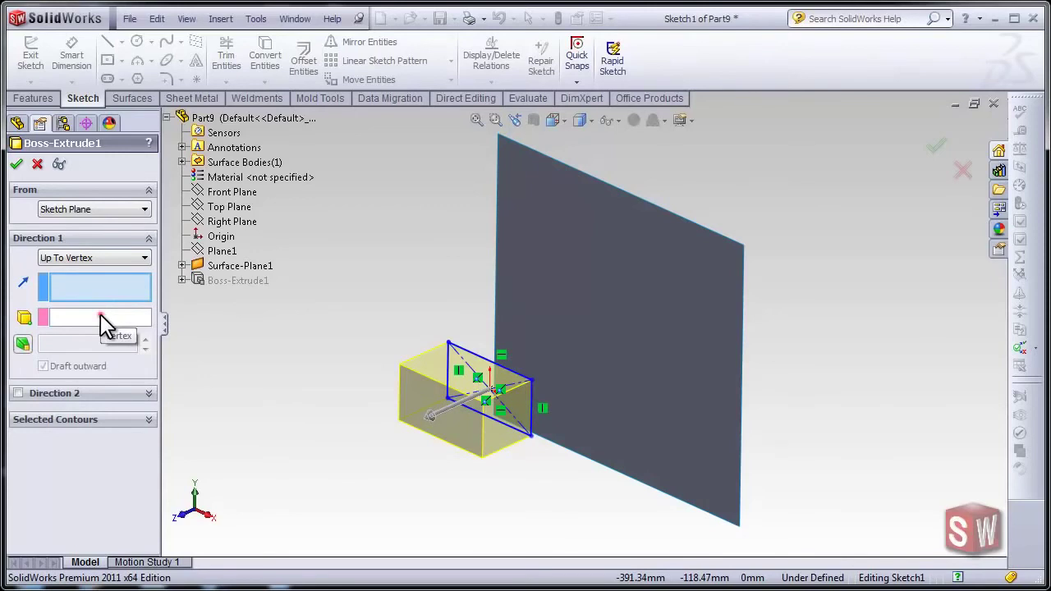
left_click(100, 316)
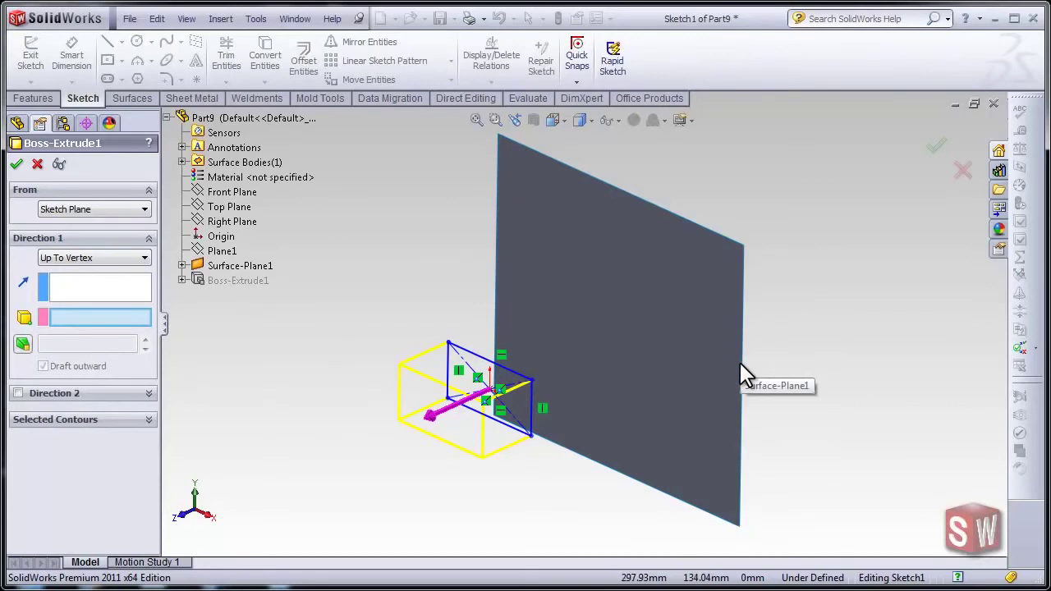
left_click(745, 250)
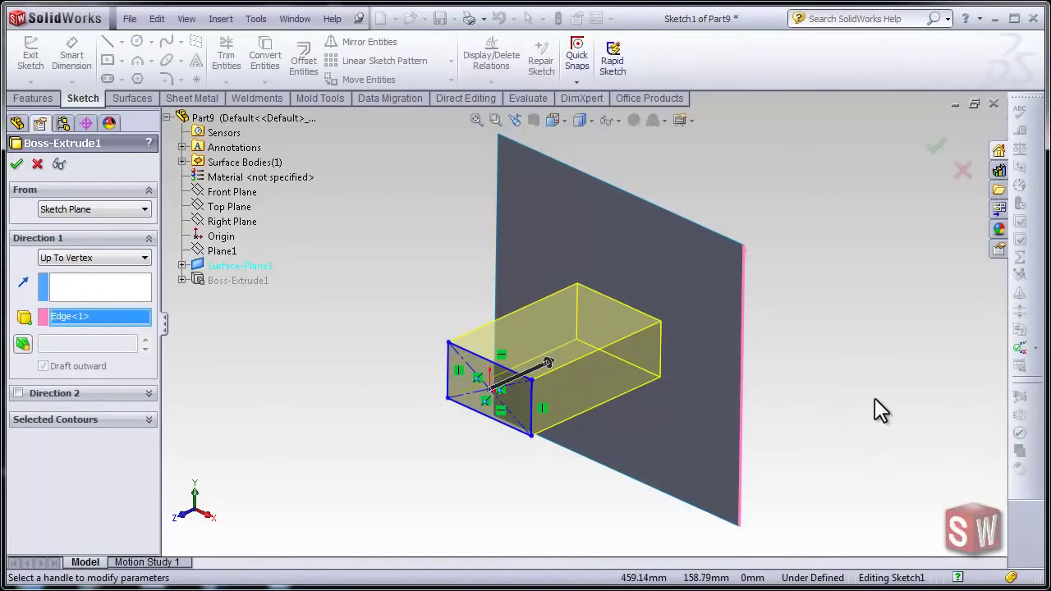
- Inspect the box reaching the plane from the Front, Left and Isometric views
key("space")
left_click_drag(942, 409, 982, 382)
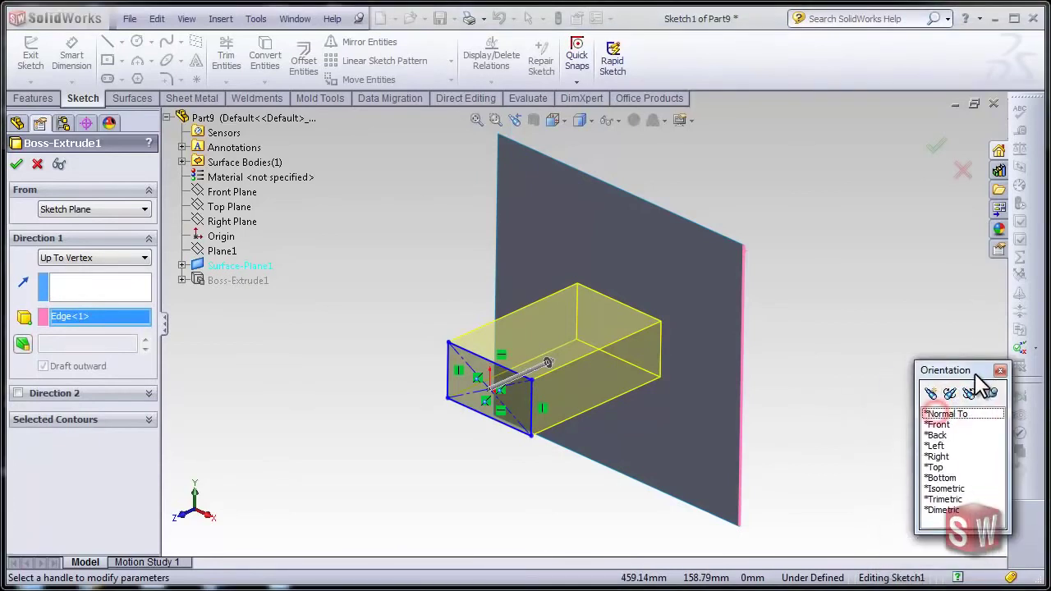
left_click(951, 423)
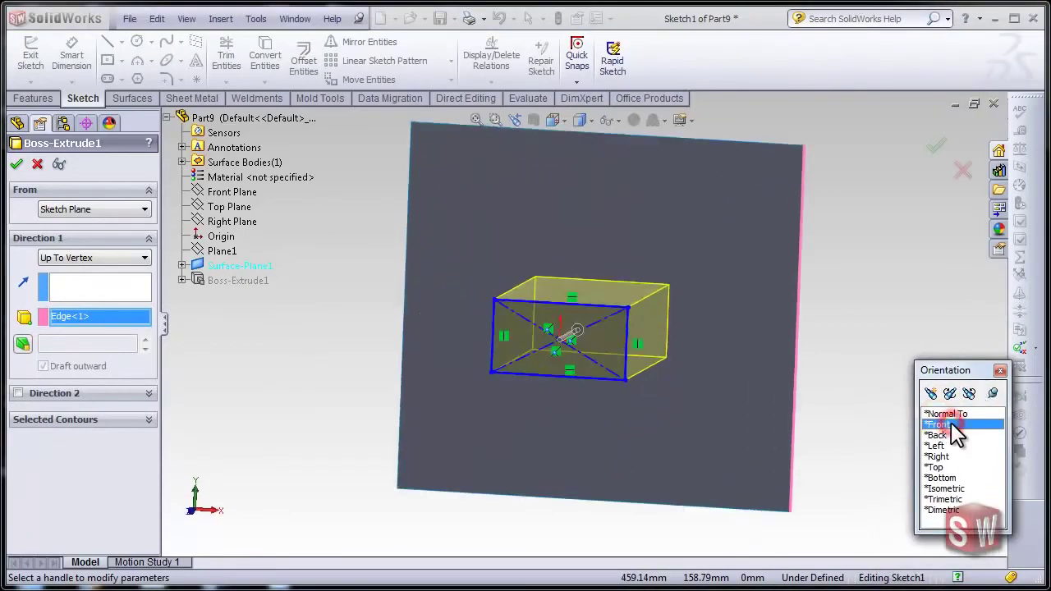
left_click(952, 443)
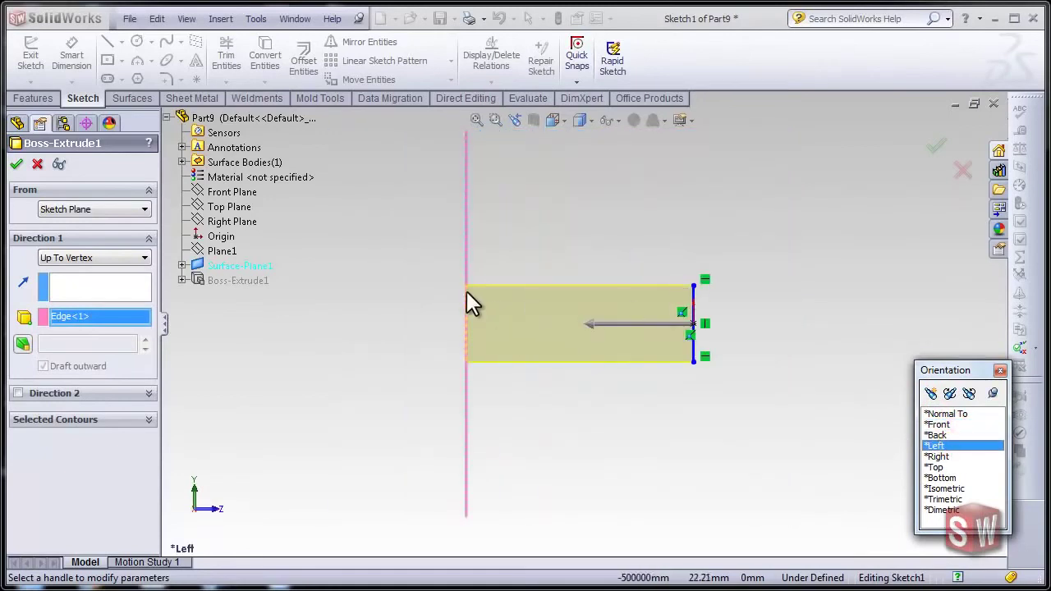
left_click(945, 489)
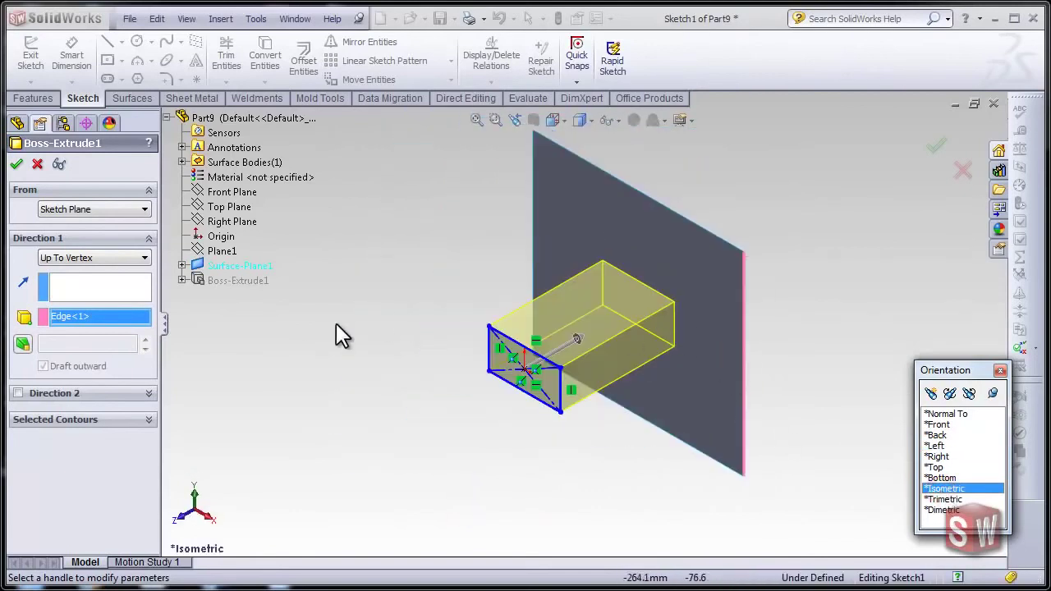
left_click(105, 259)
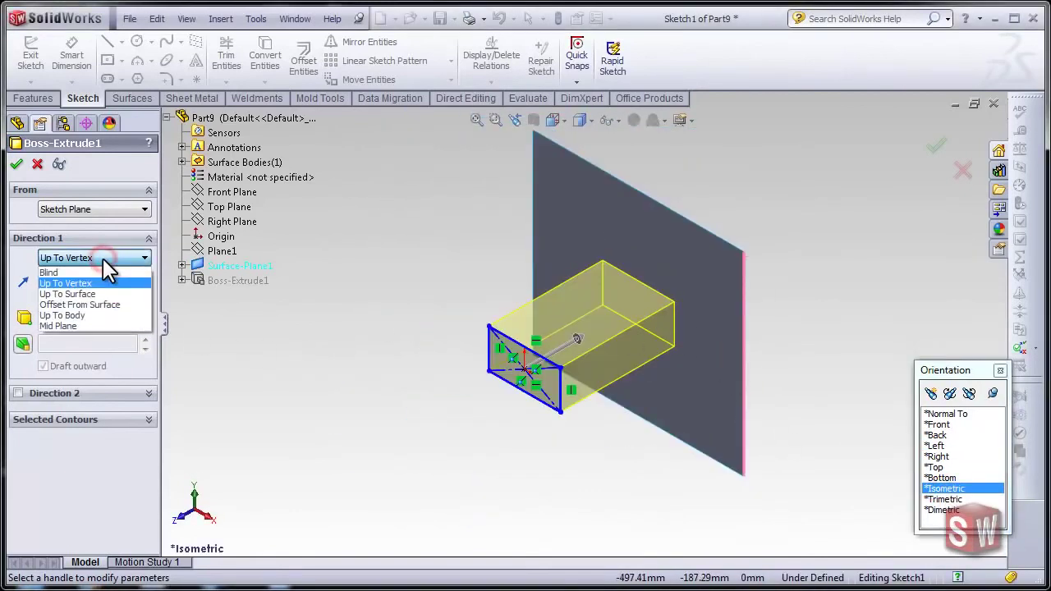
- Extrude Up To Surface-Plane1, check Right and Isometric views, then switch to Offset From Surface
left_click(104, 294)
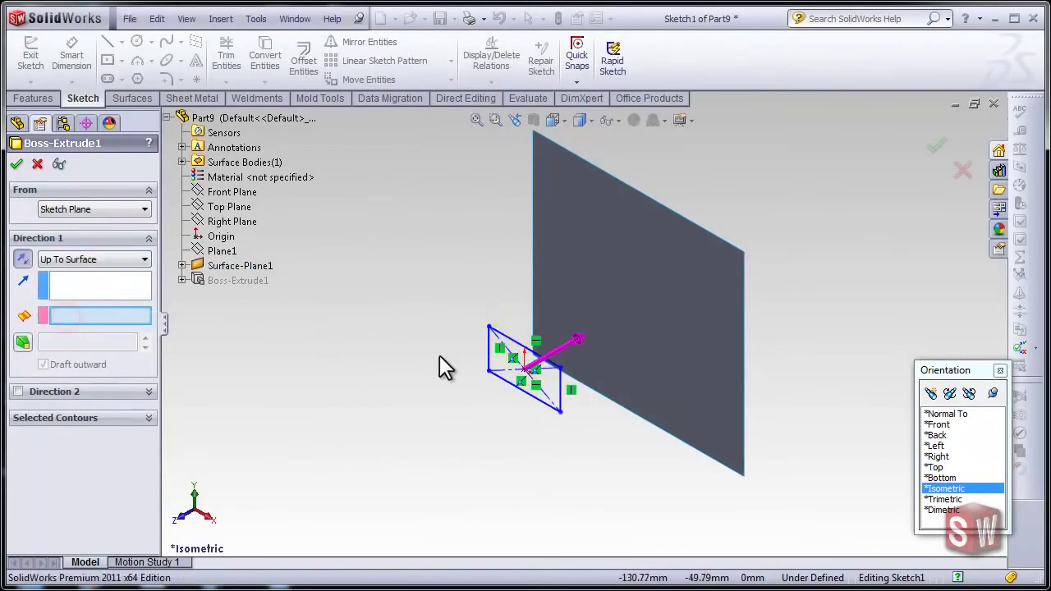
left_click(711, 281)
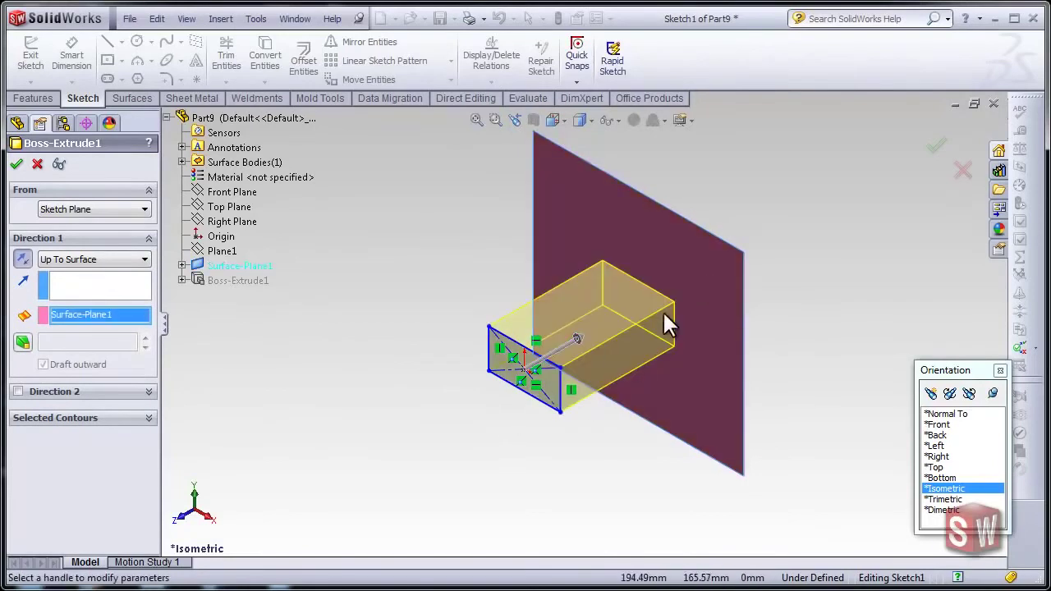
left_click(941, 457)
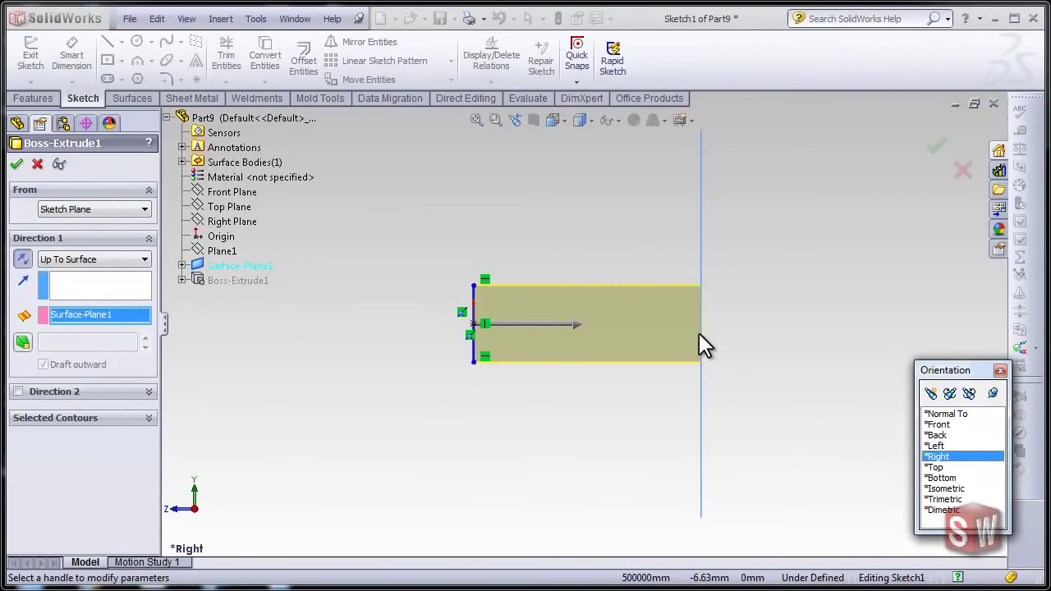
left_click(947, 490)
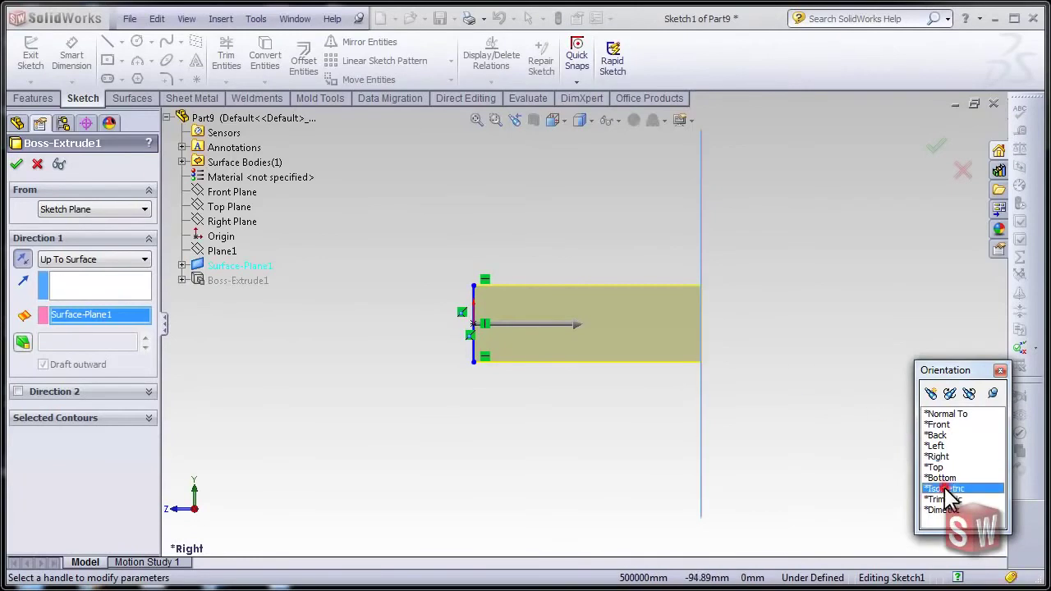
left_click(122, 263)
left_click(113, 310)
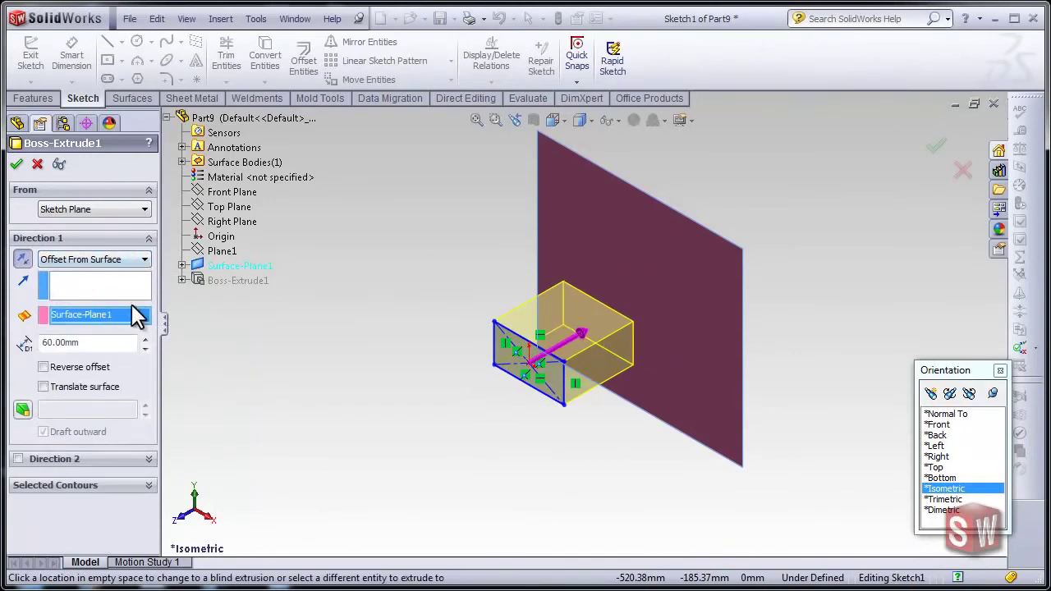
- Reselect Surface-Plane1 as the offset reference and view the model from the right
right_click(88, 316)
left_click(129, 345)
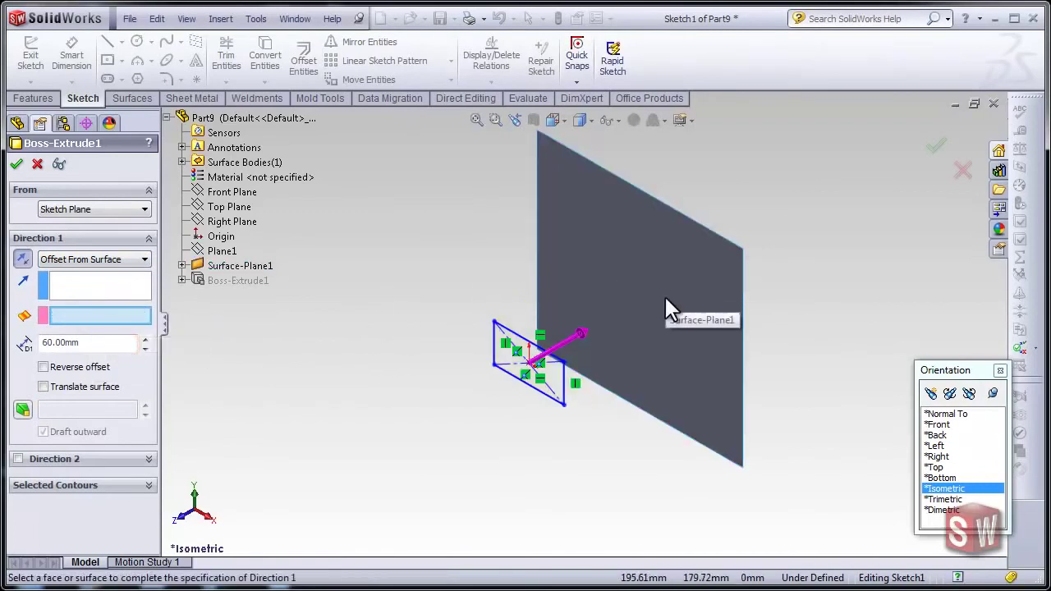
left_click(750, 373)
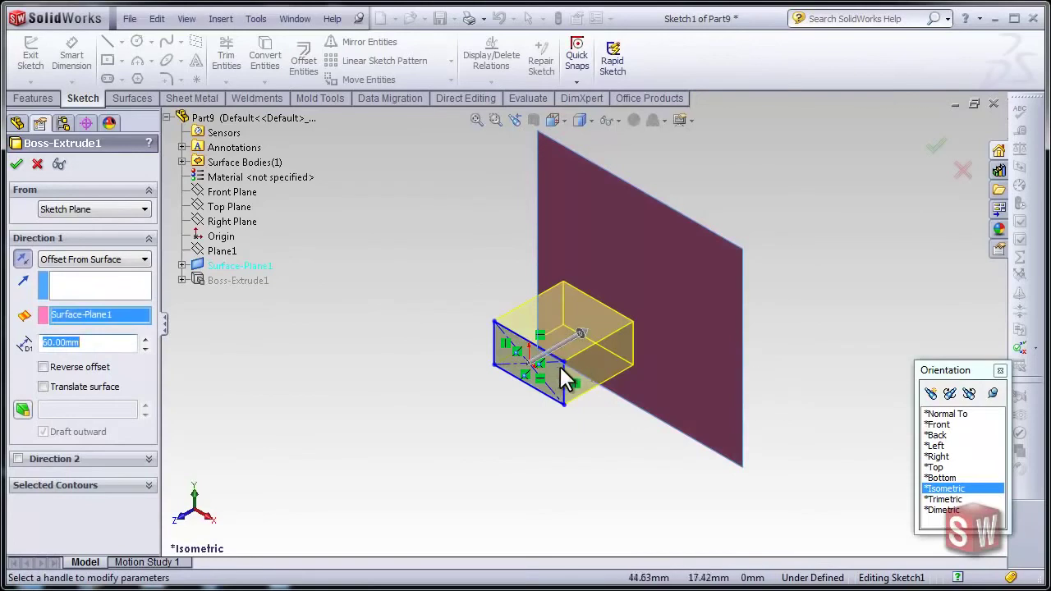
left_click(944, 457)
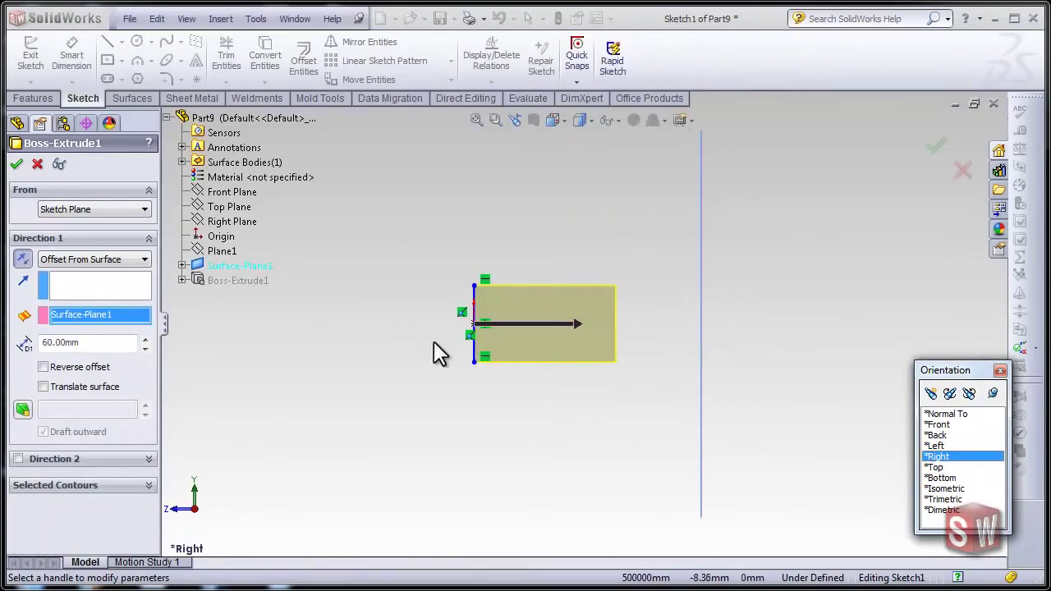
- Step the offset distance down to 10mm and back to 30mm, then enable Reverse offset
double_click(82, 344)
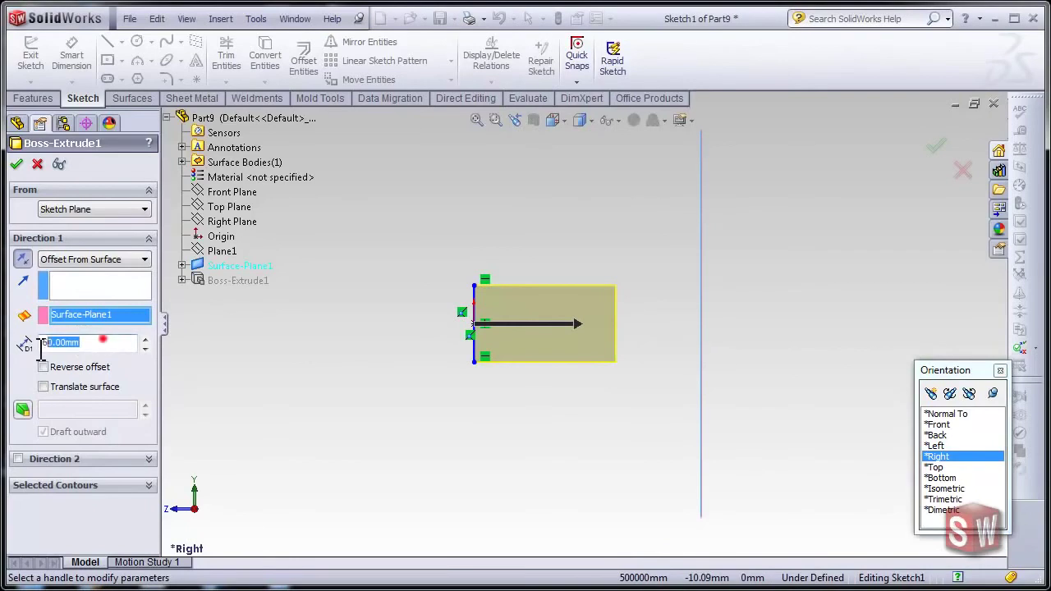
left_click(145, 348)
left_click(144, 348)
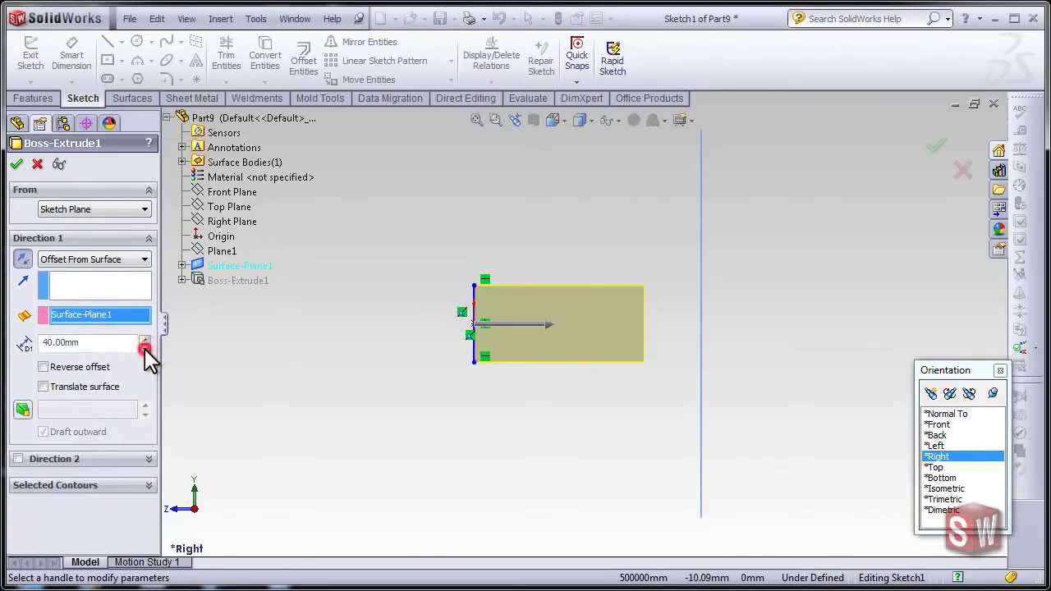
left_click(144, 348)
left_click(144, 348)
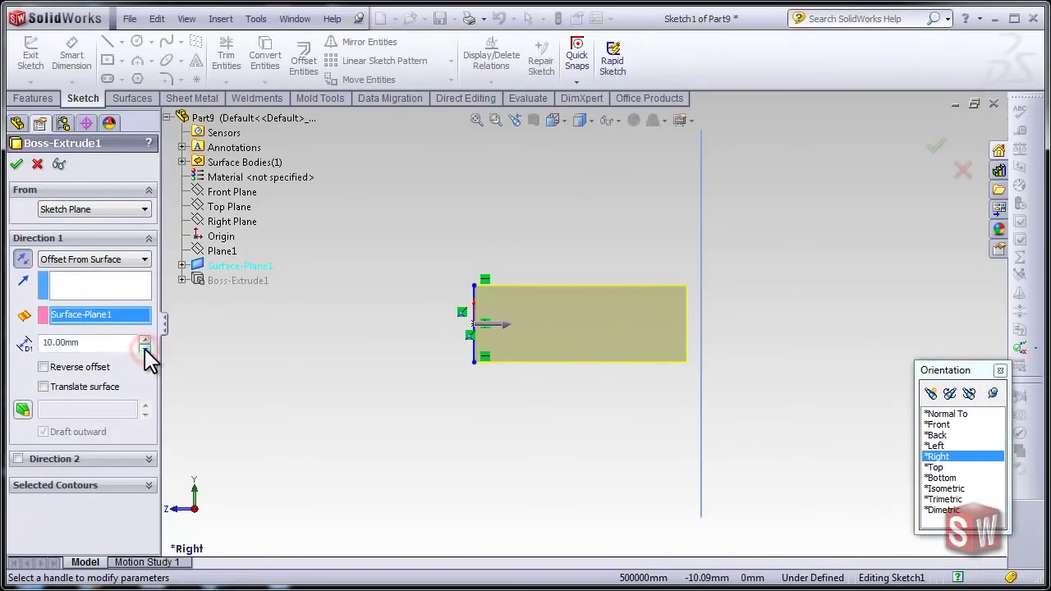
left_click(144, 339)
left_click(145, 338)
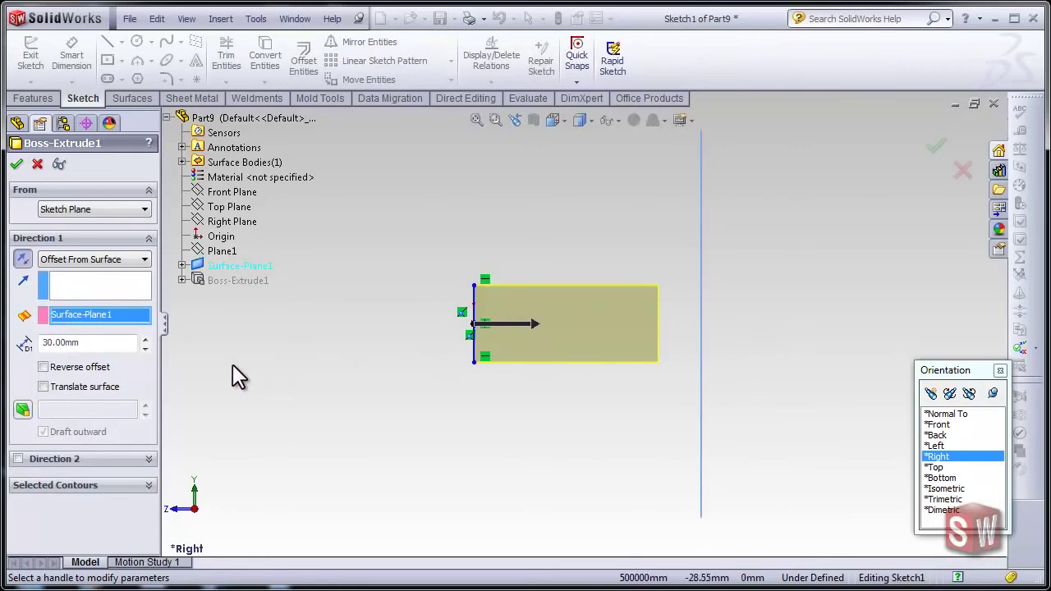
left_click(44, 367)
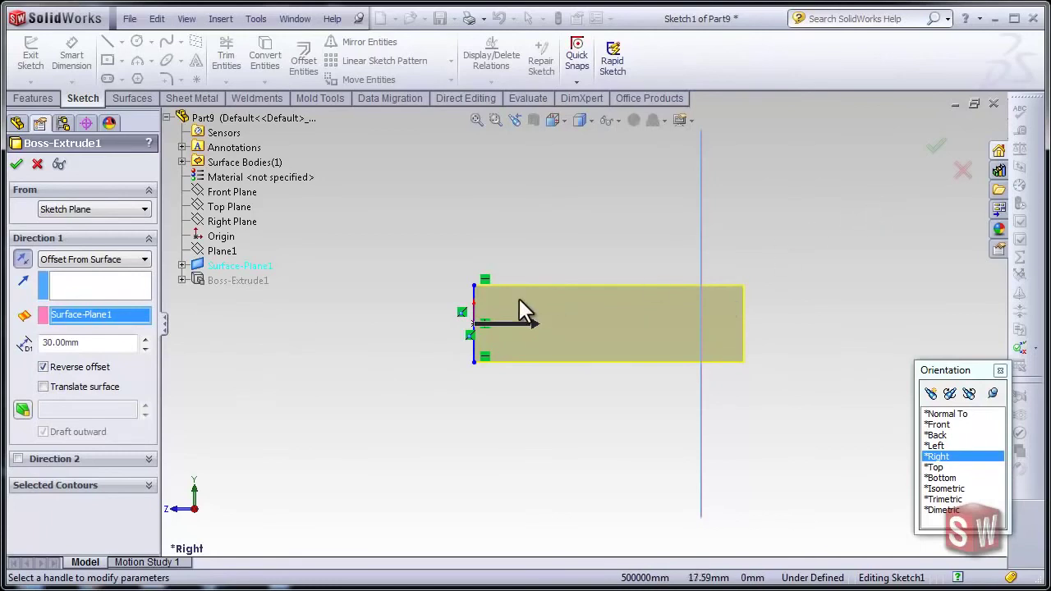
left_click(145, 258)
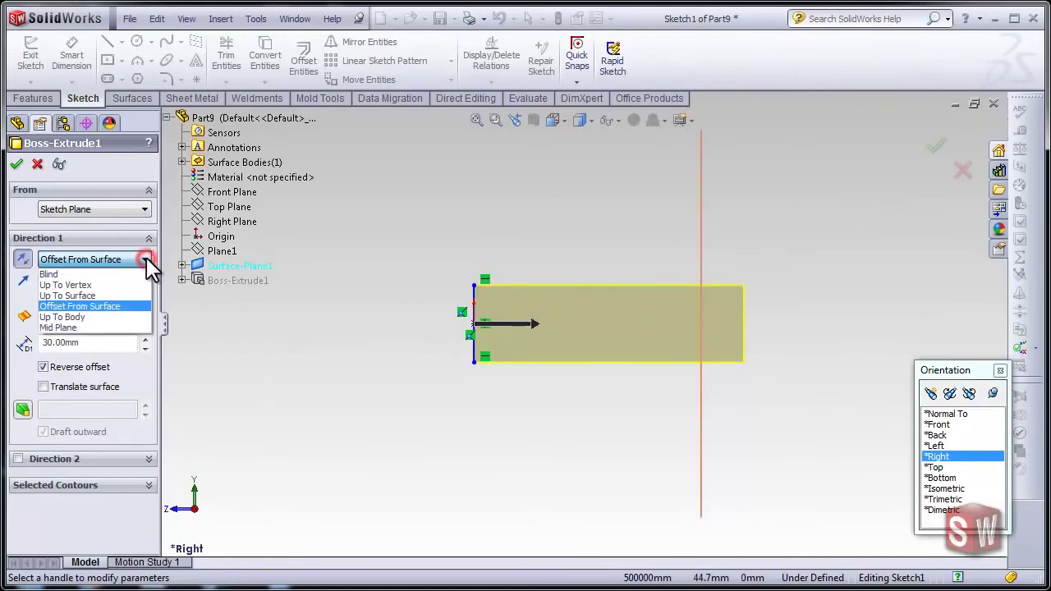
- Change the end condition to Up To Body with Surface-Plane1 as the target body, and confirm
left_click(125, 317)
mouse_move(559, 308)
middle_mouse_down()
mouse_move(657, 353)
mouse_move(581, 343)
middle_mouse_up()
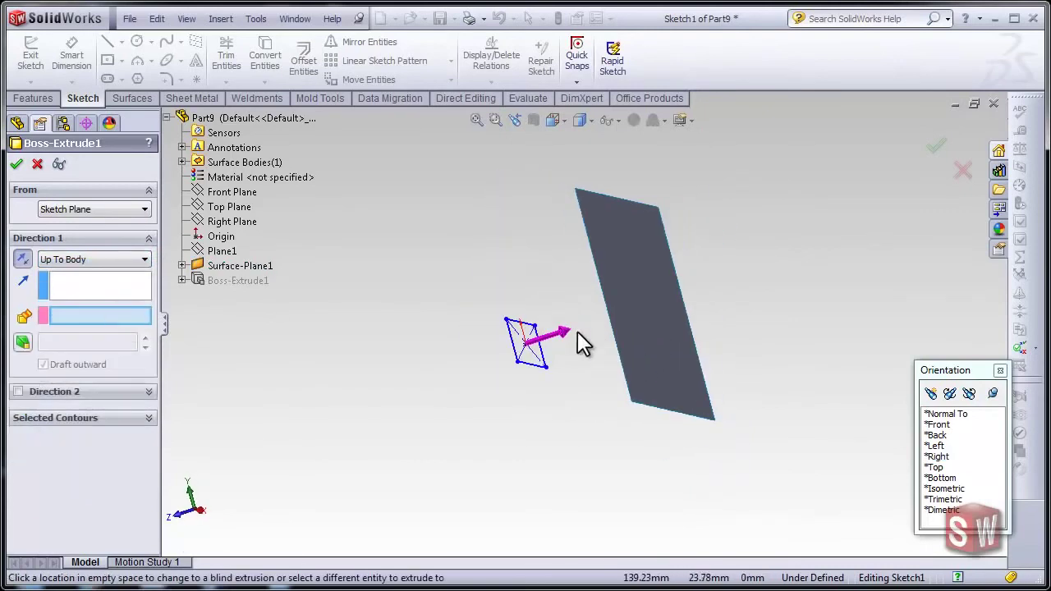
left_click(945, 488)
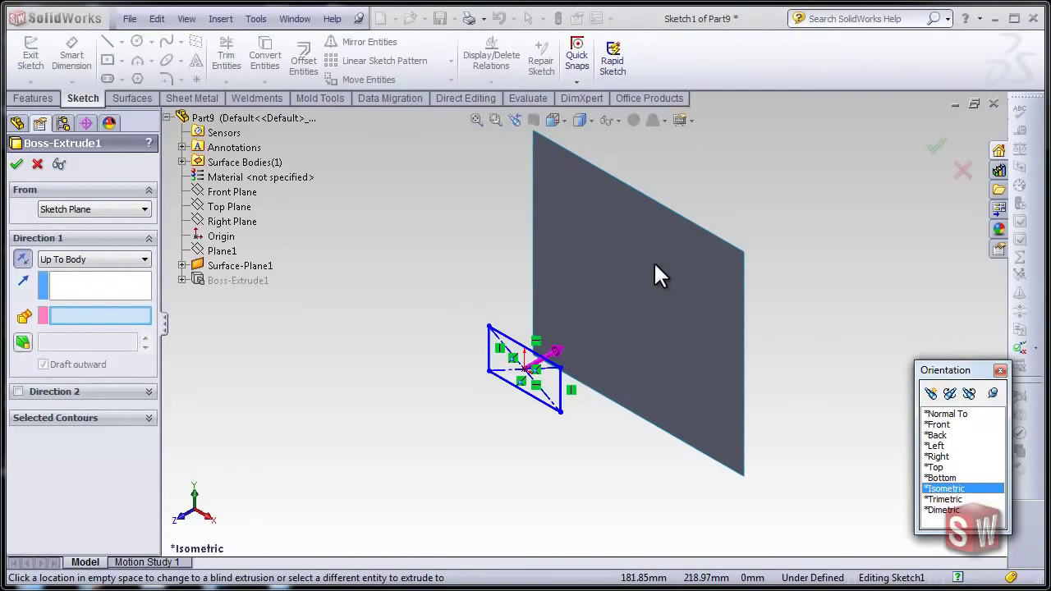
left_click(707, 396)
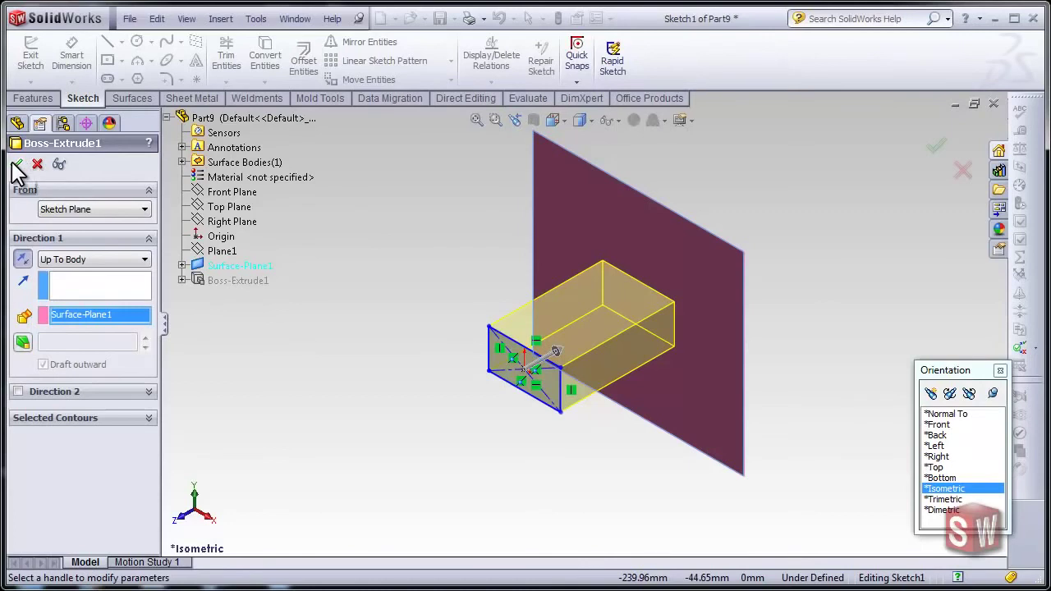
left_click(19, 164)
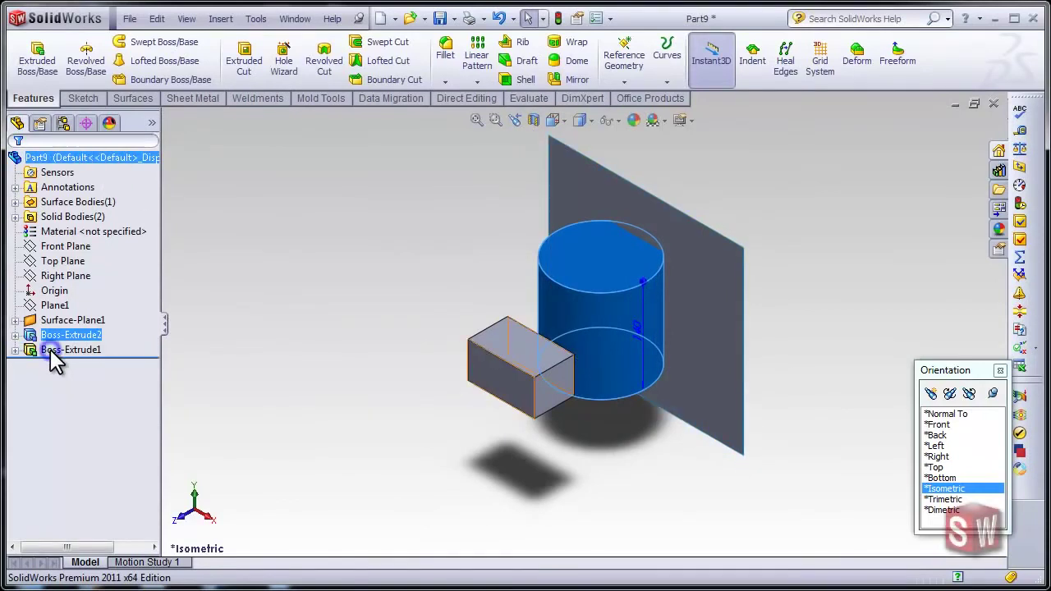
- Re-edit Boss-Extrude1 to extrude Up To Body, ending at the cylinder Boss-Extrude2 and merging
right_click(50, 349)
left_click(61, 307)
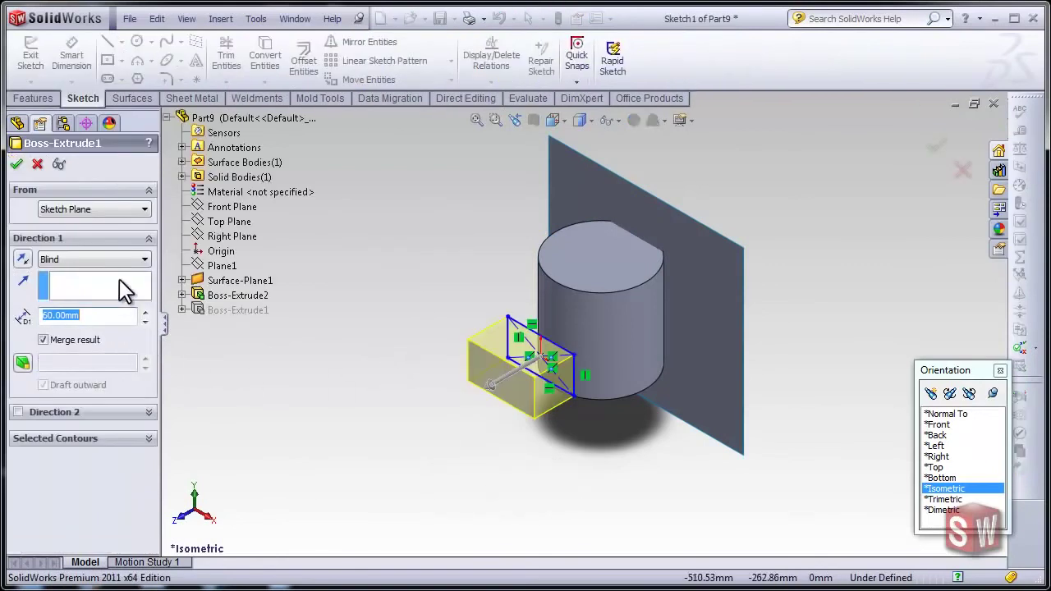
left_click(136, 259)
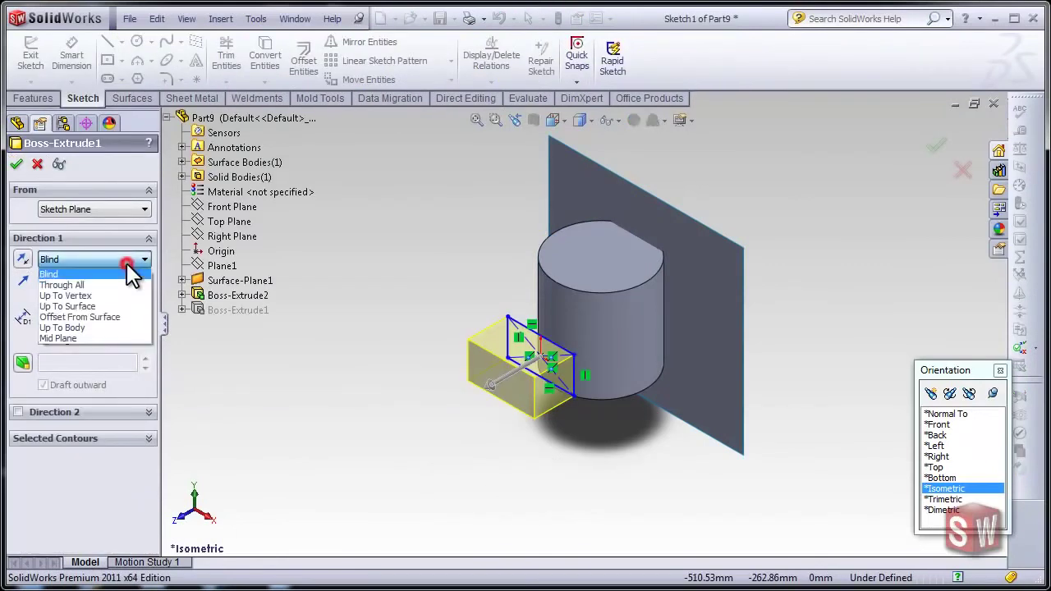
left_click(114, 328)
left_click(112, 318)
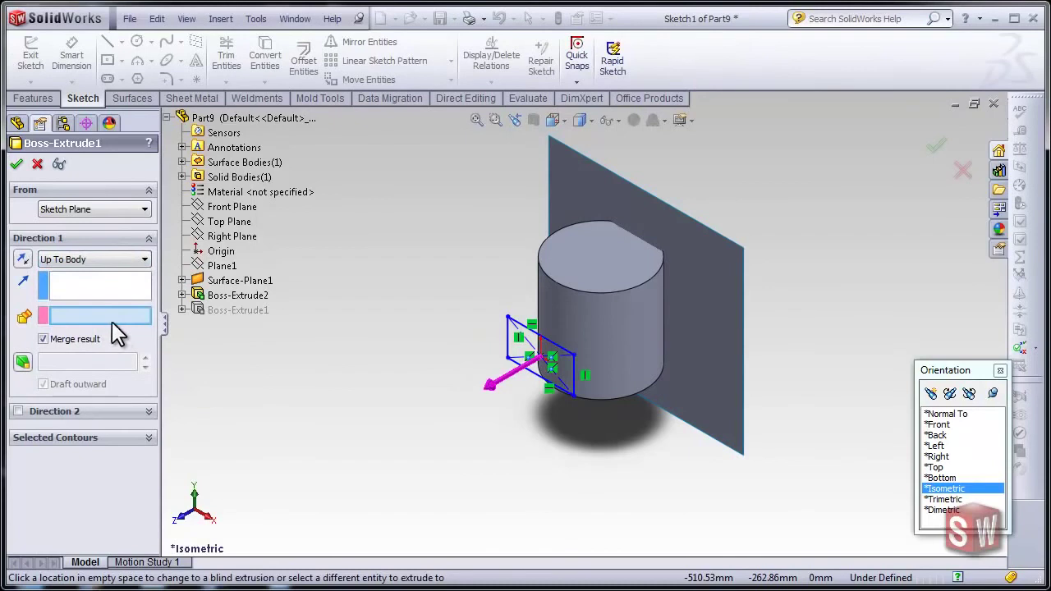
left_click(580, 344)
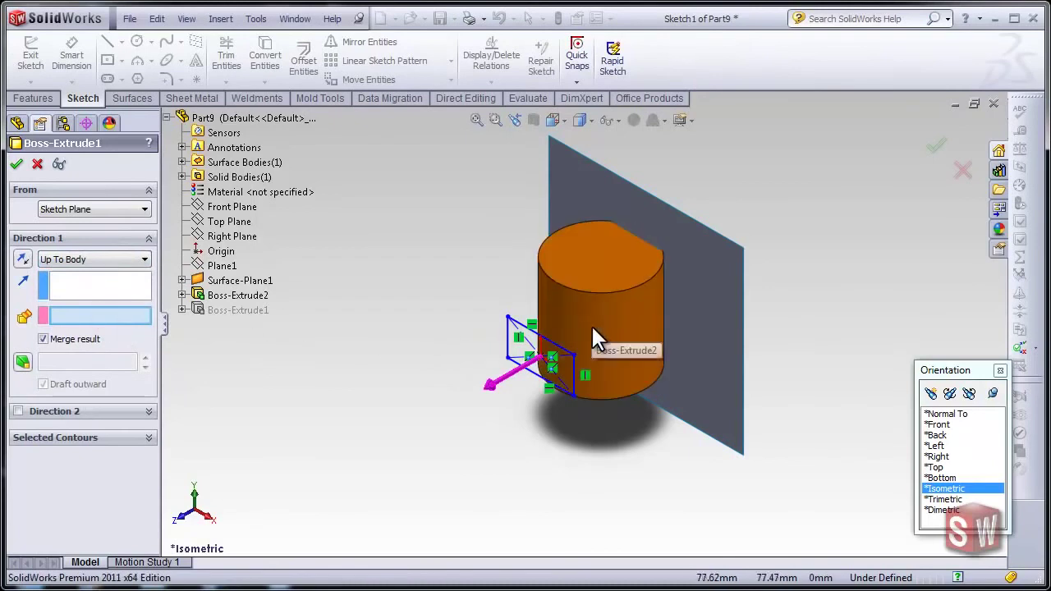
left_click(646, 411)
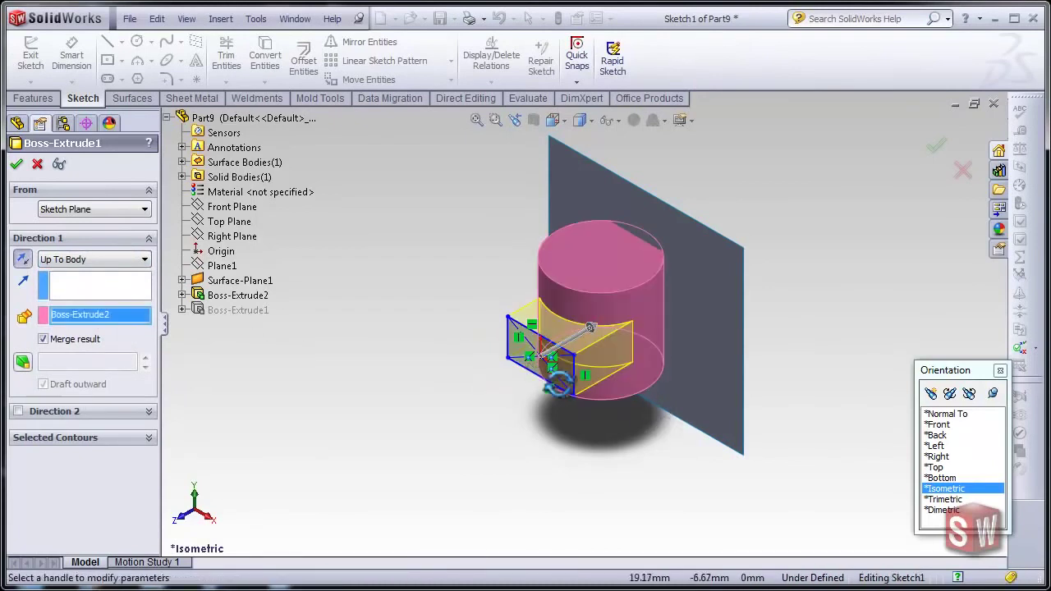
middle_click_drag(558, 382, 546, 437)
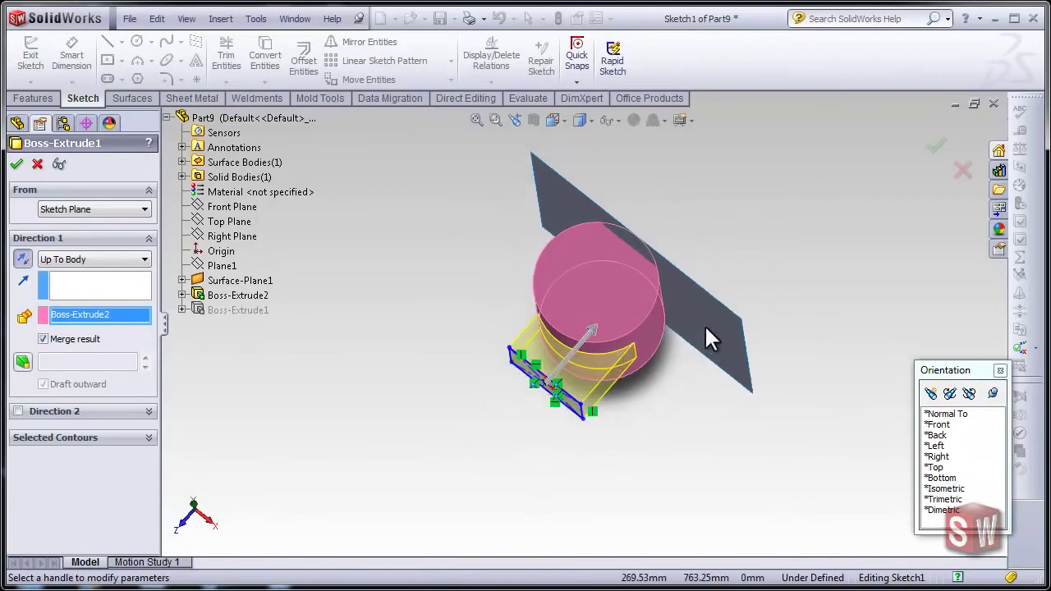
left_click(16, 164)
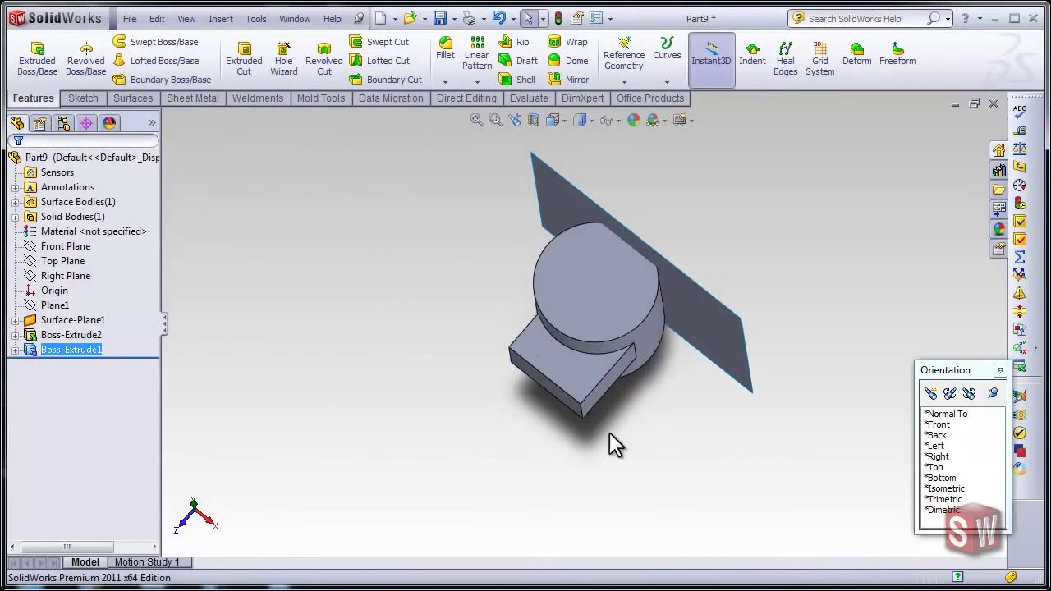
mouse_move(615, 452)
middle_mouse_down()
mouse_move(622, 399)
mouse_move(606, 375)
middle_mouse_up()
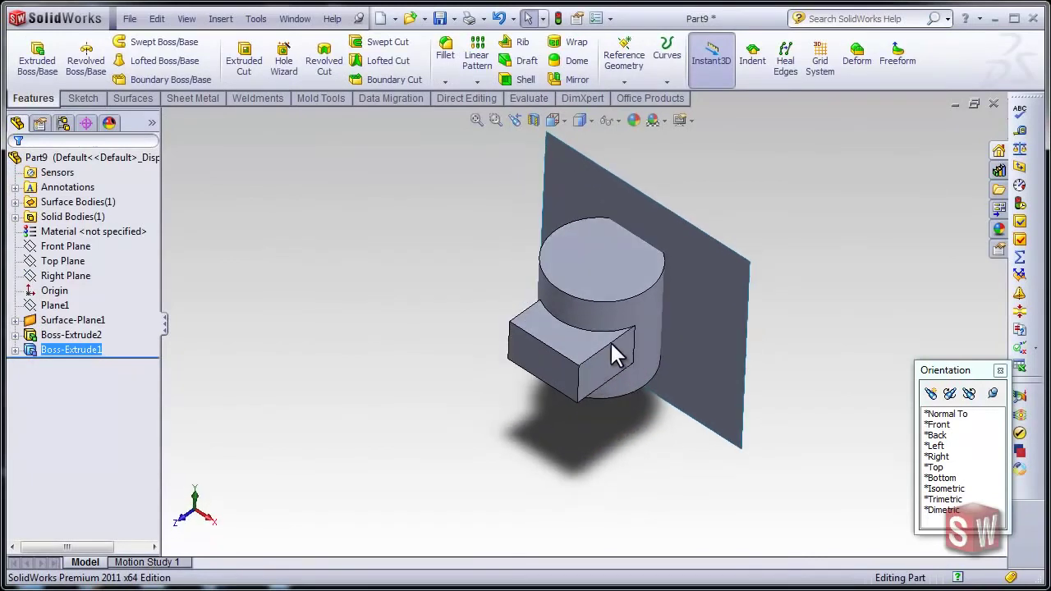
left_click(944, 488)
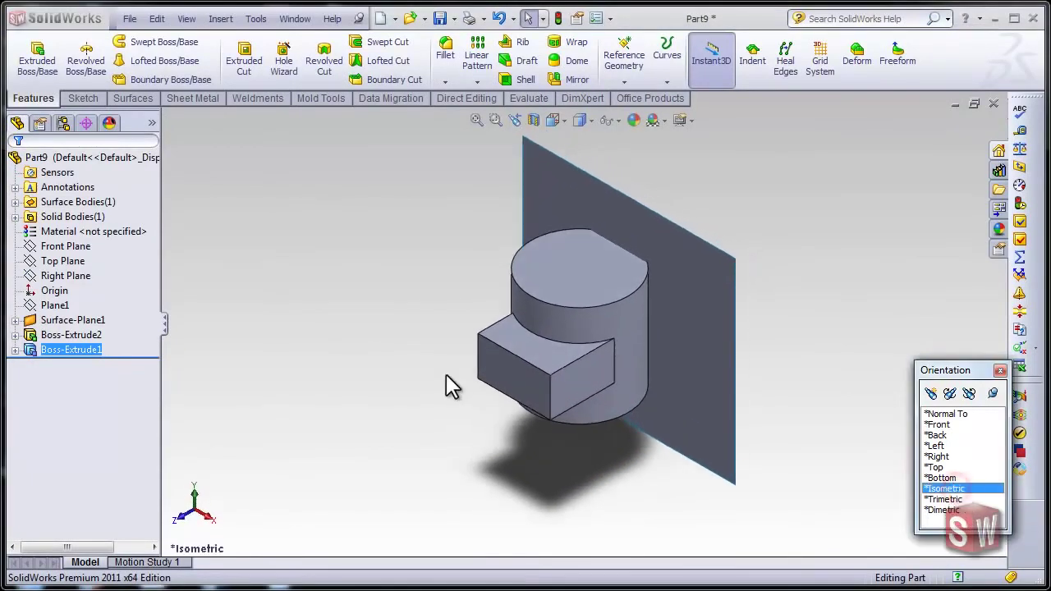
- Re-edit Boss-Extrude1 as a Mid Plane extrusion dragged to 239 mm, merged with the cylinder
right_click(41, 351)
left_click(47, 305)
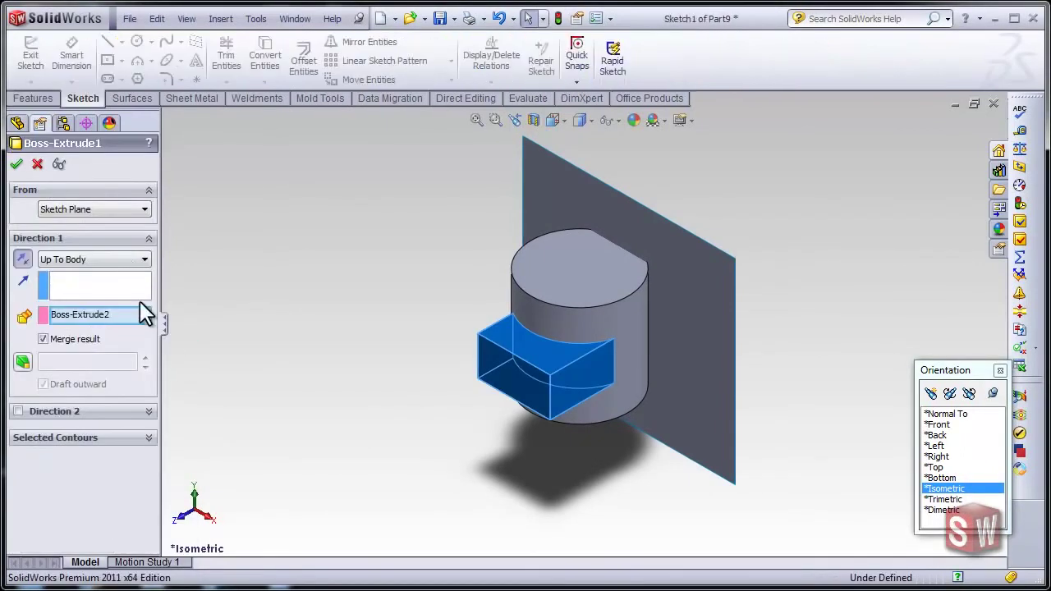
left_click(127, 261)
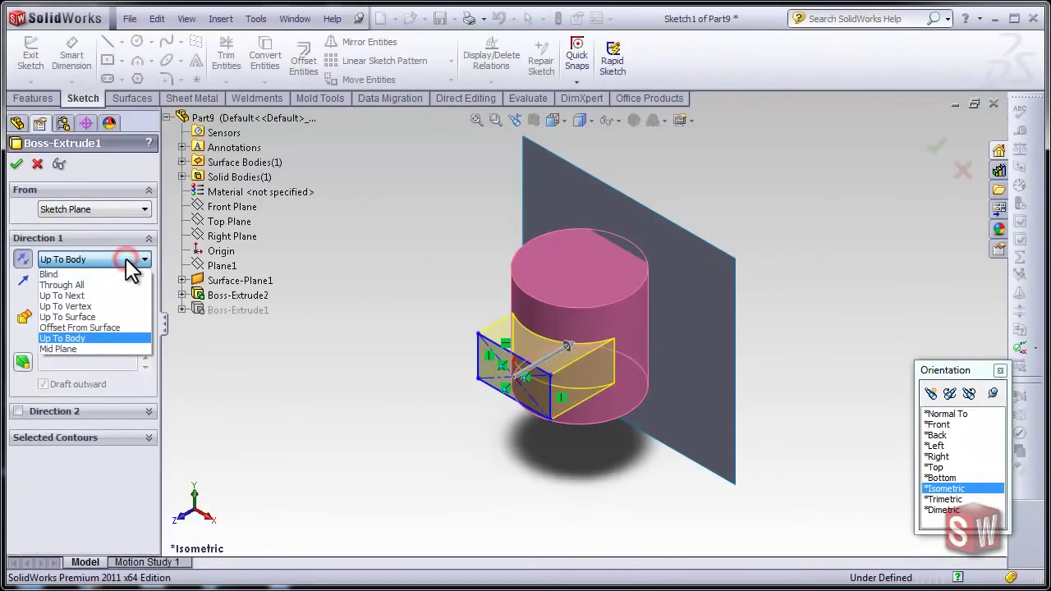
left_click(121, 347)
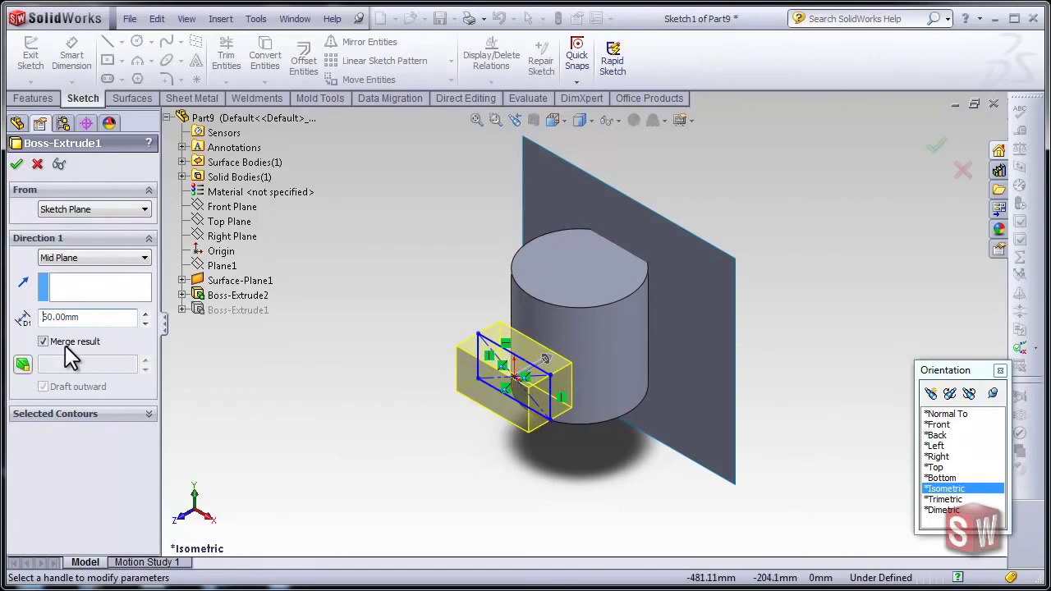
left_click_drag(90, 320, 38, 319)
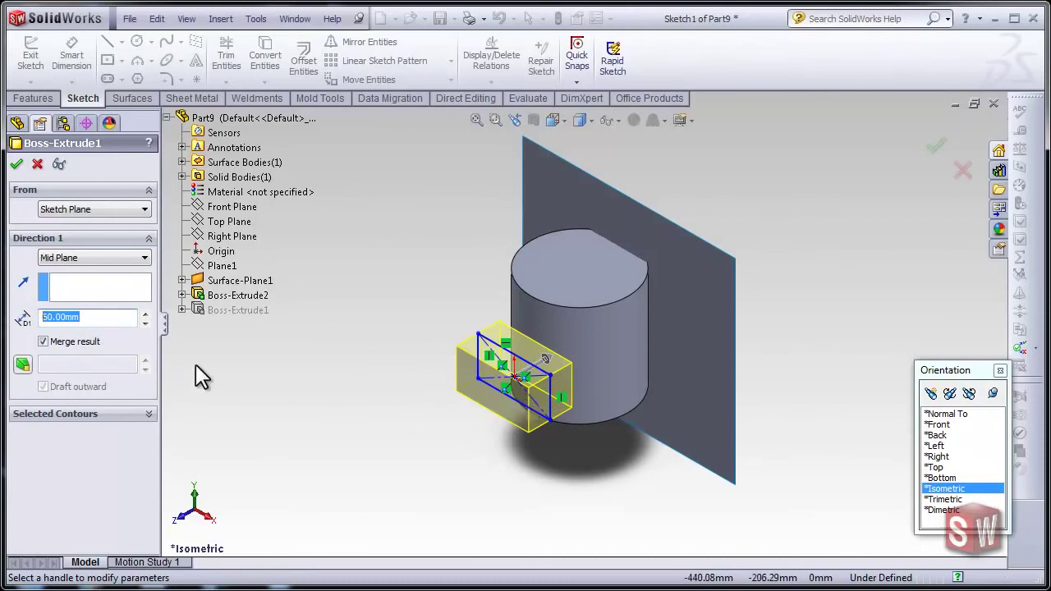
left_click(98, 258)
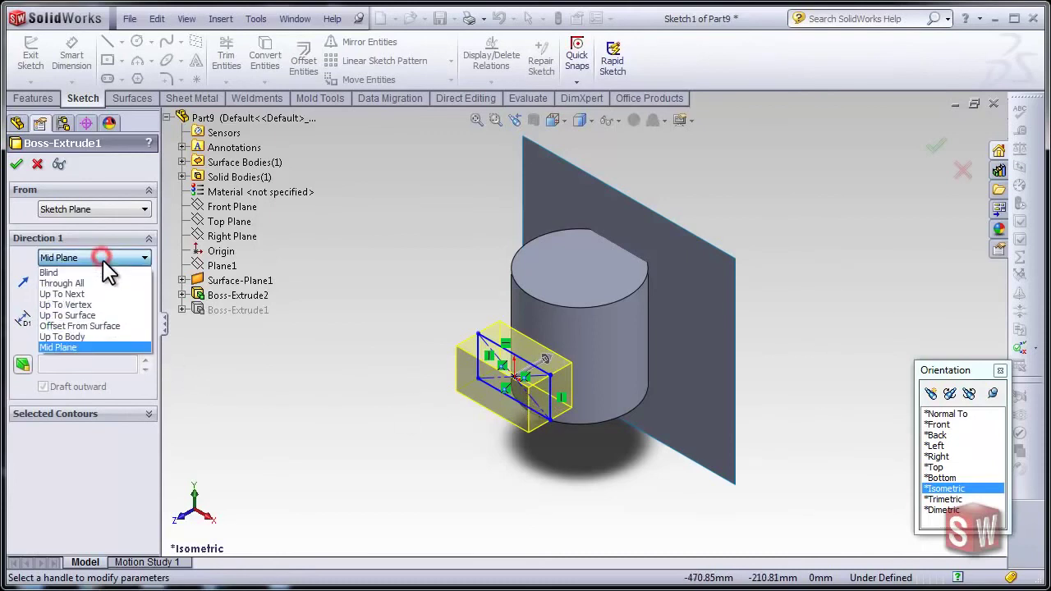
left_click(145, 255)
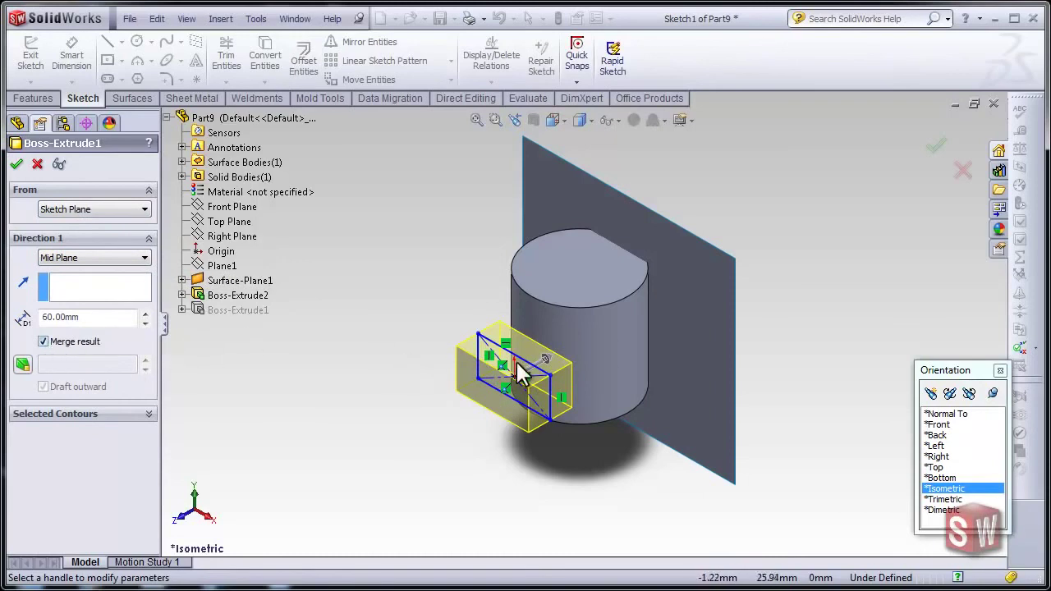
left_click(545, 359)
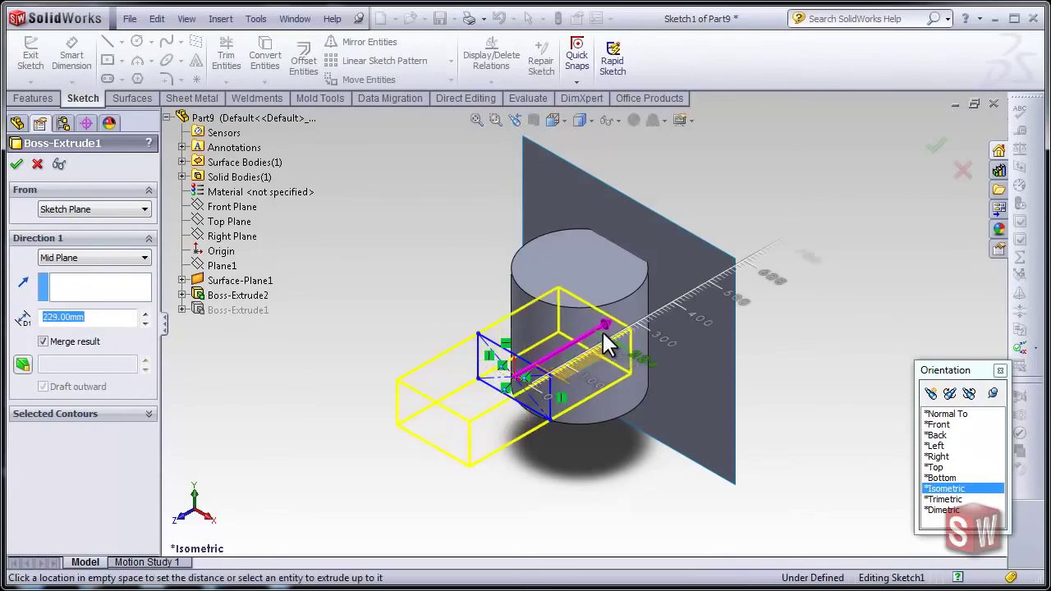
left_click(626, 336)
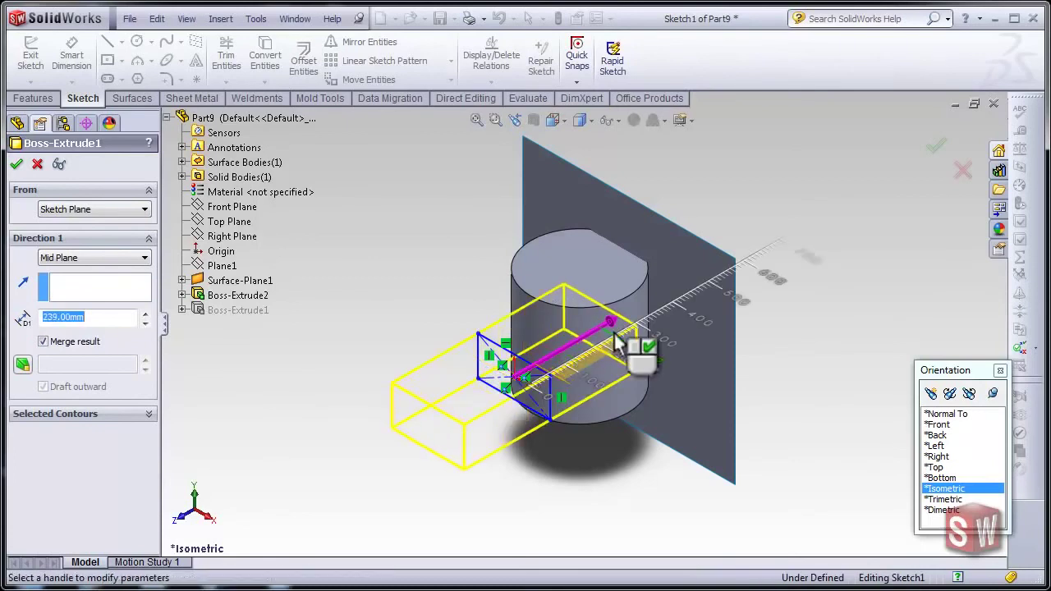
left_click(16, 164)
mouse_move(575, 411)
middle_mouse_down()
mouse_move(563, 446)
mouse_move(521, 411)
middle_mouse_up()
- Open the cylinder's Boss-Extrude2 (Mid Plane, 140.00mm) for editing and list its From start conditions
left_click(553, 375)
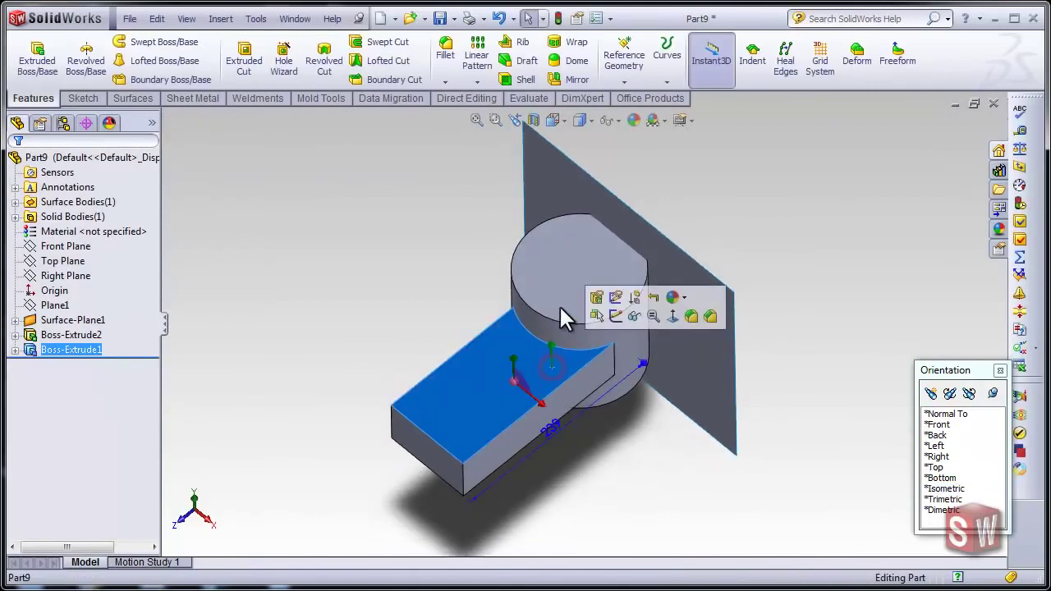
left_click(561, 309)
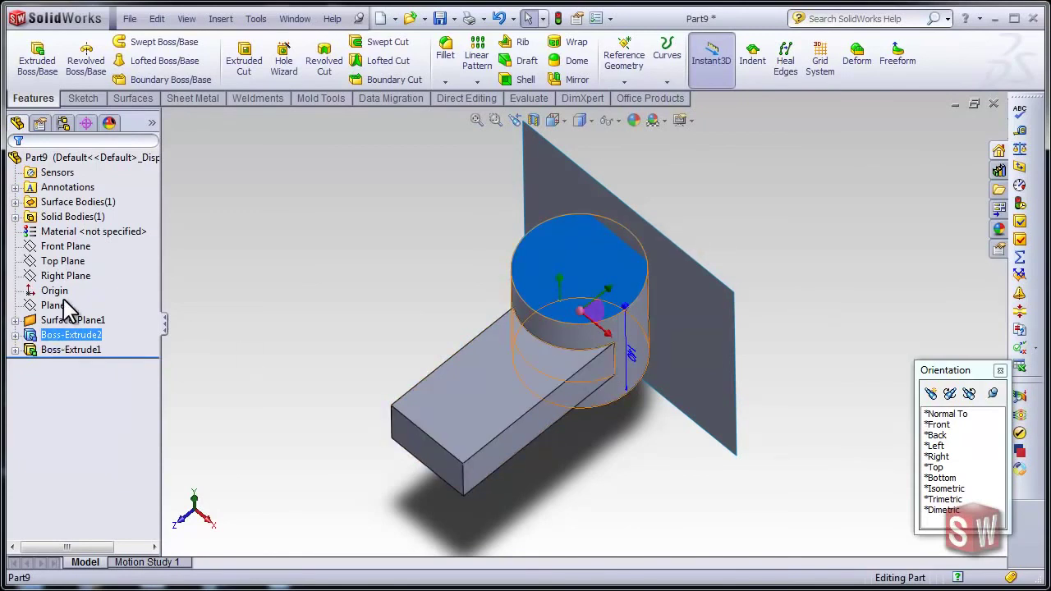
right_click(50, 335)
left_click(60, 291)
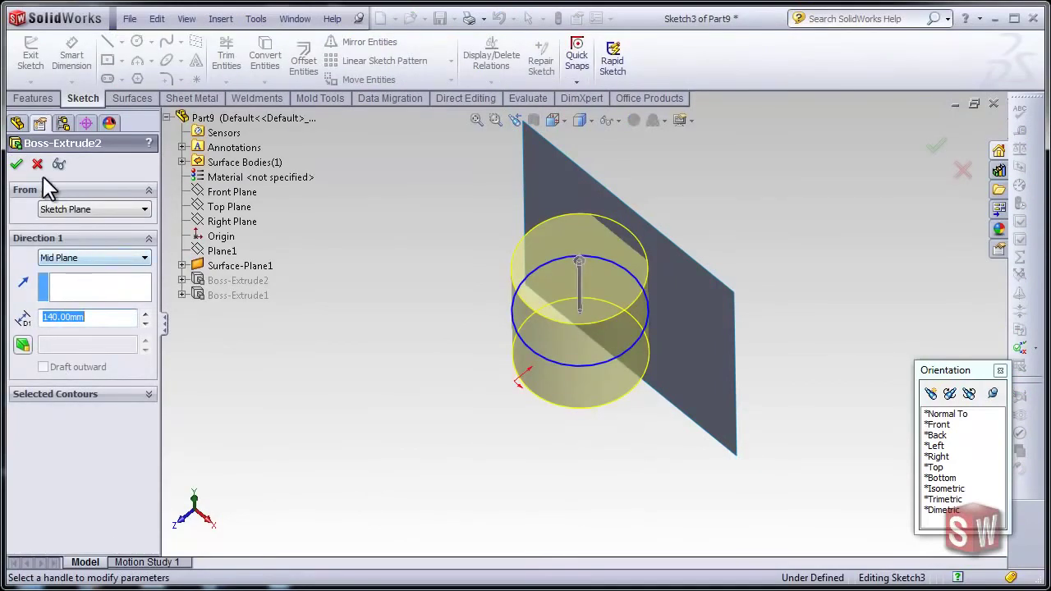
key("Return")
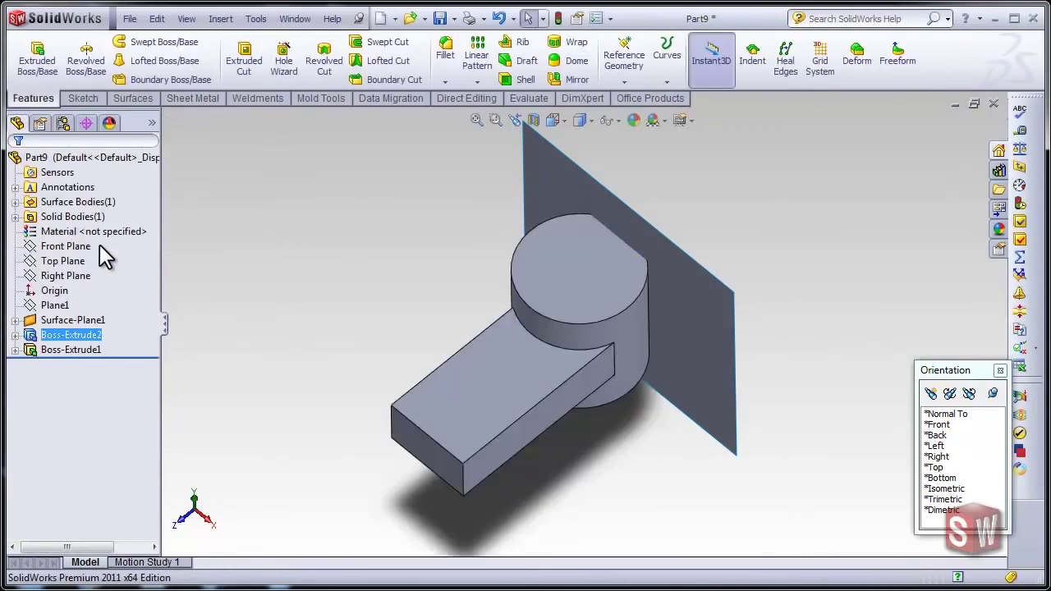
right_click(27, 355)
left_click(51, 290)
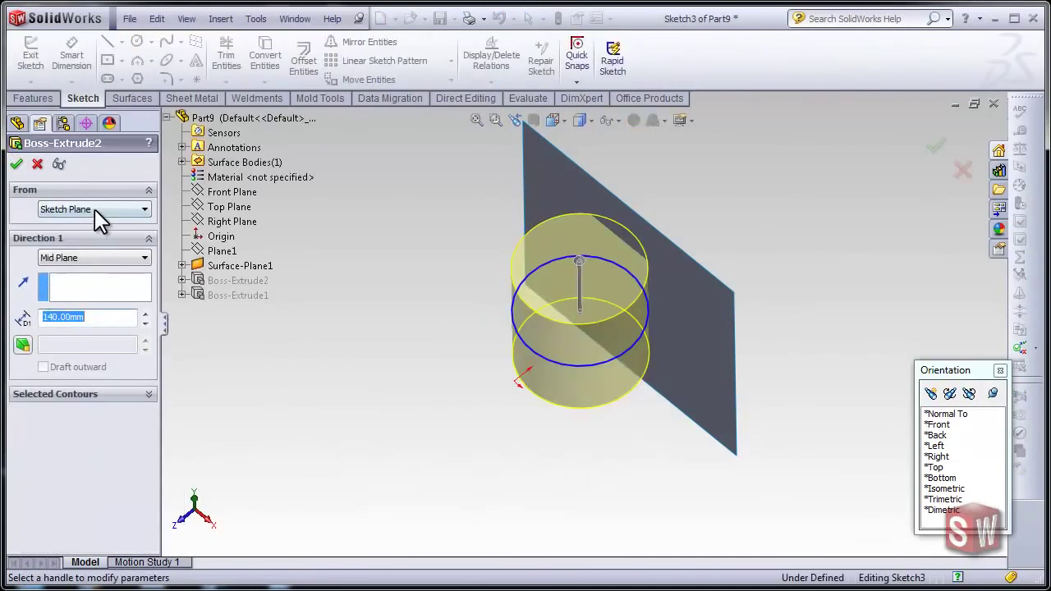
left_click(95, 209)
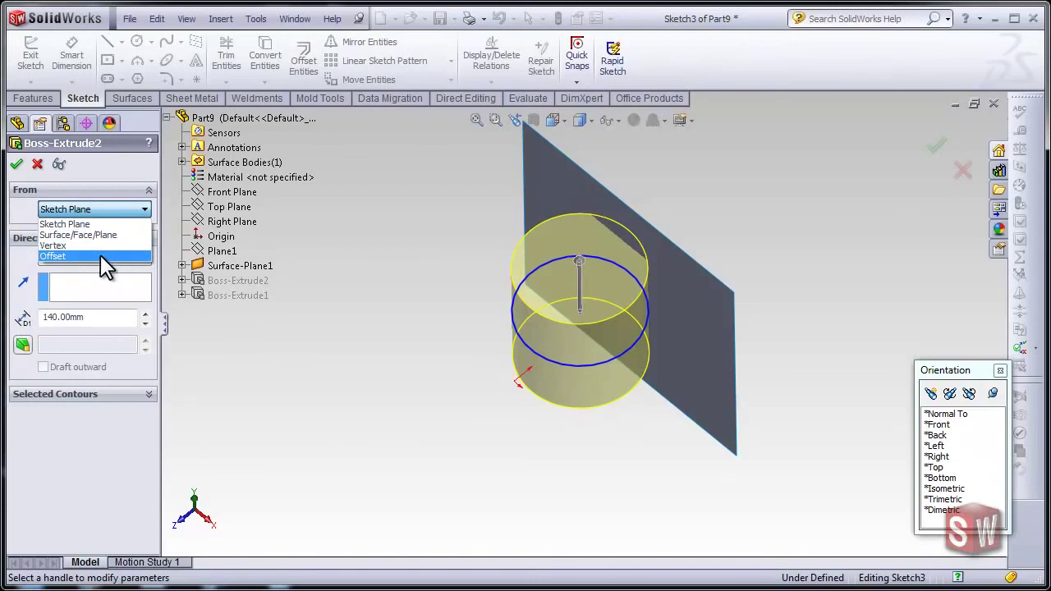
- Start the cylinder from a 20 mm Offset, extruding 140 mm Blind, and view it from the Front
left_click(71, 256)
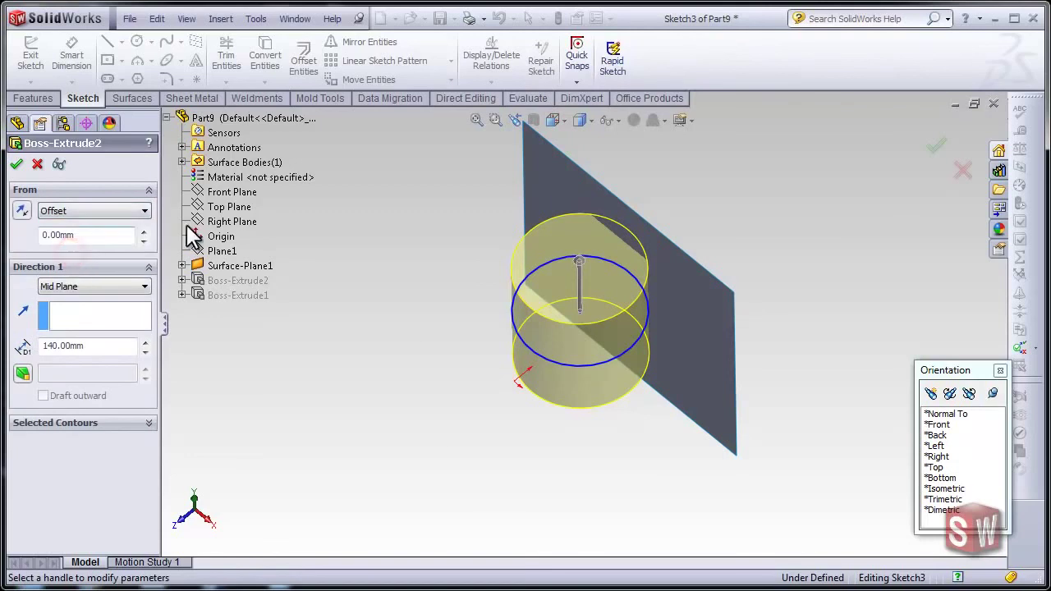
key("z")
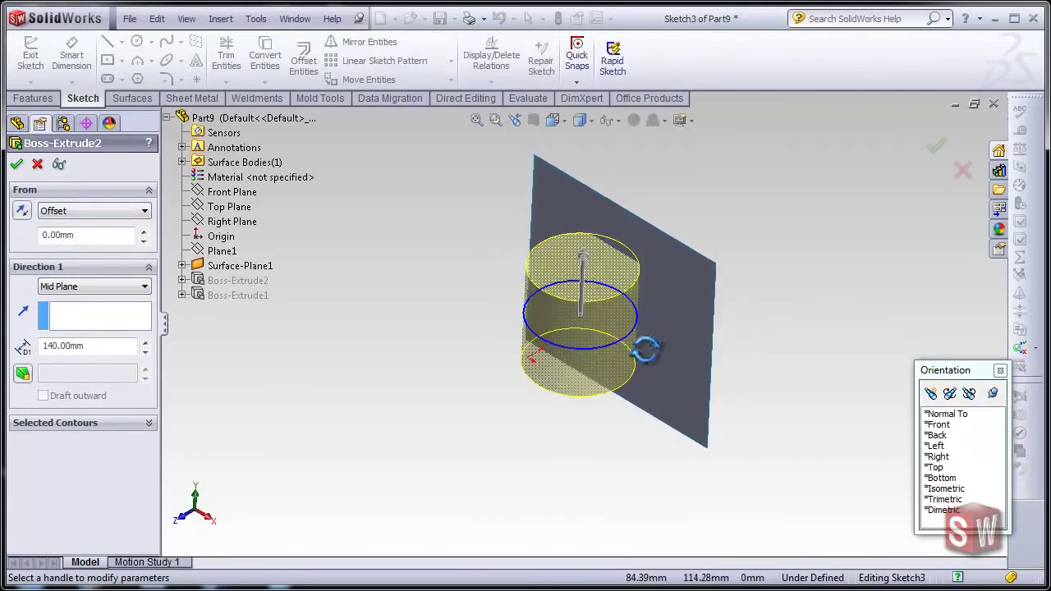
scroll(621, 325, "down", 2)
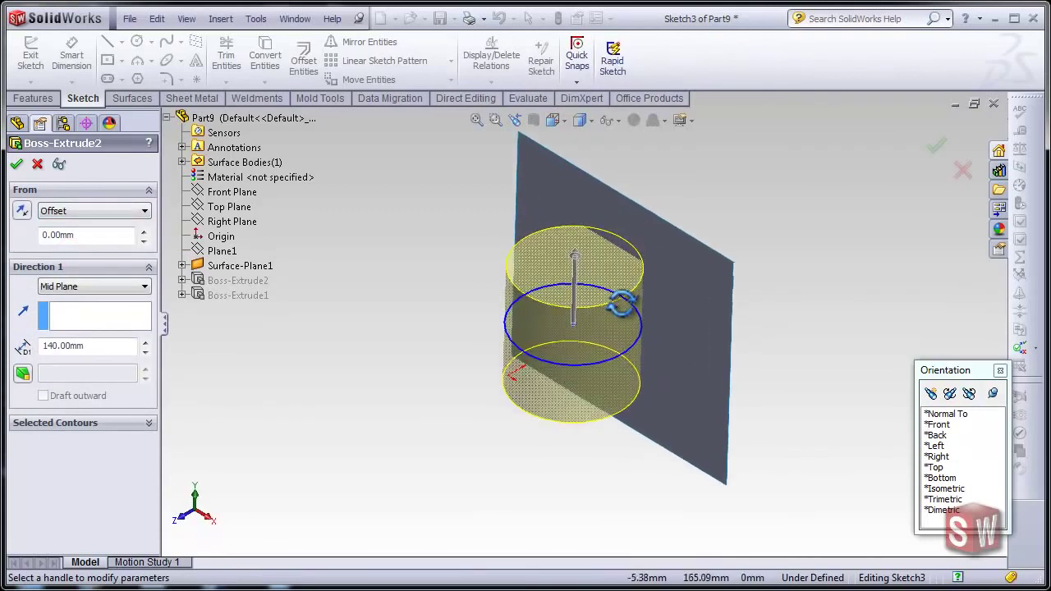
left_click(86, 291)
left_click(91, 298)
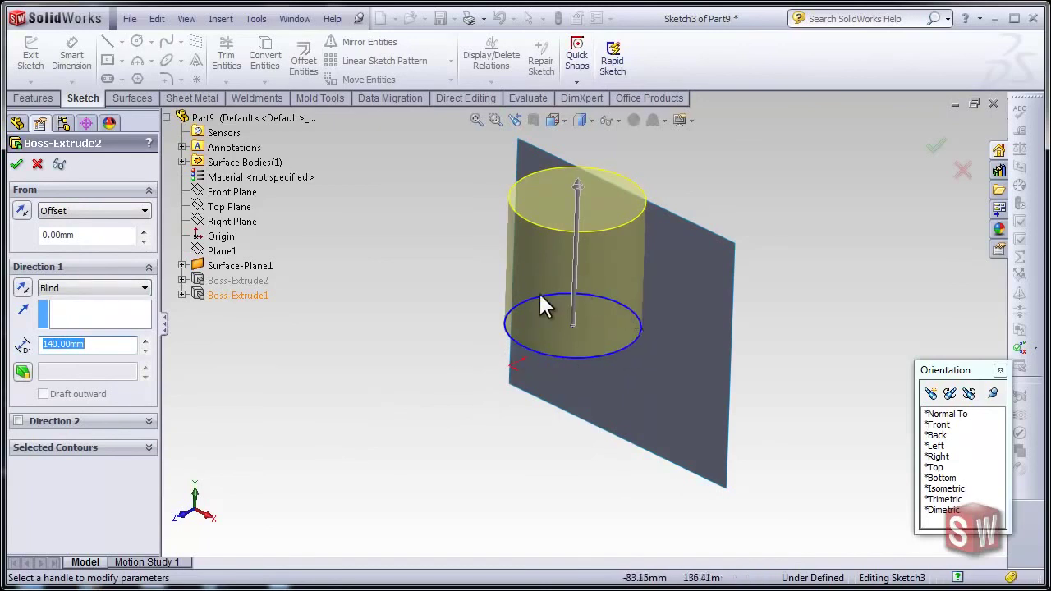
left_click(87, 235)
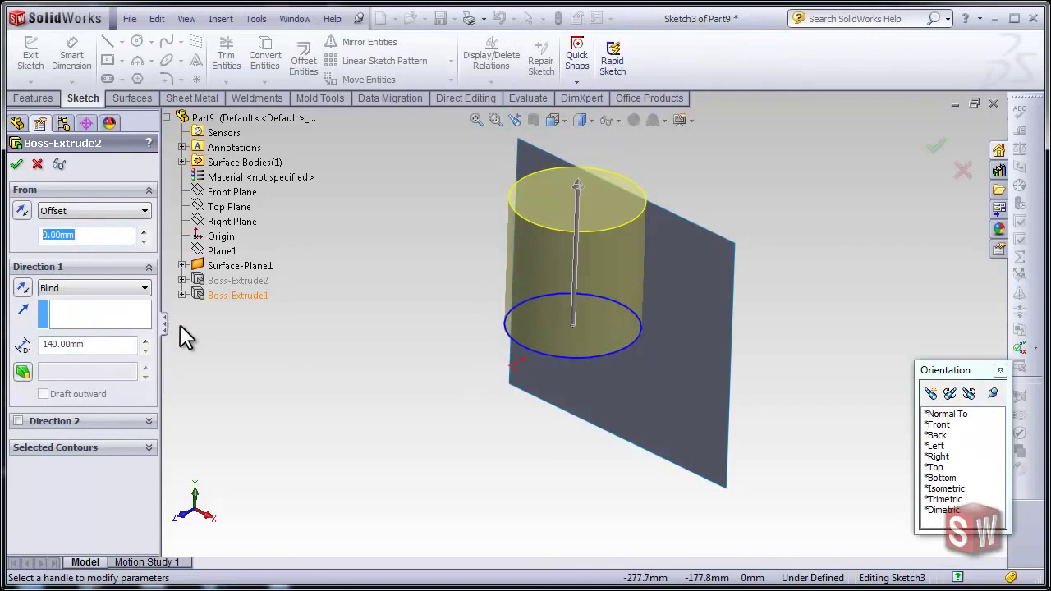
type("20")
key("Return")
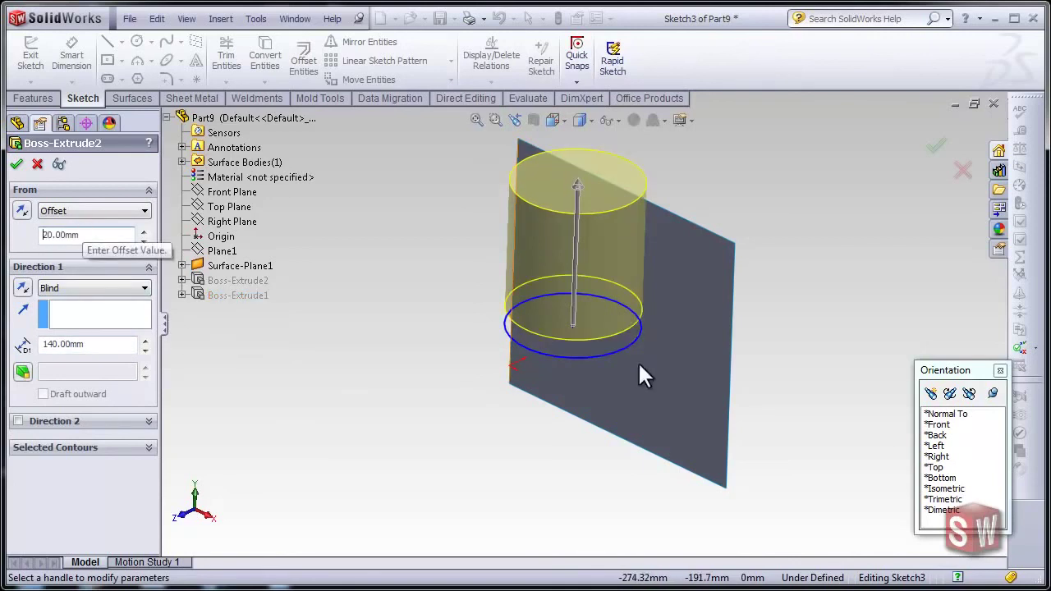
left_click(941, 426)
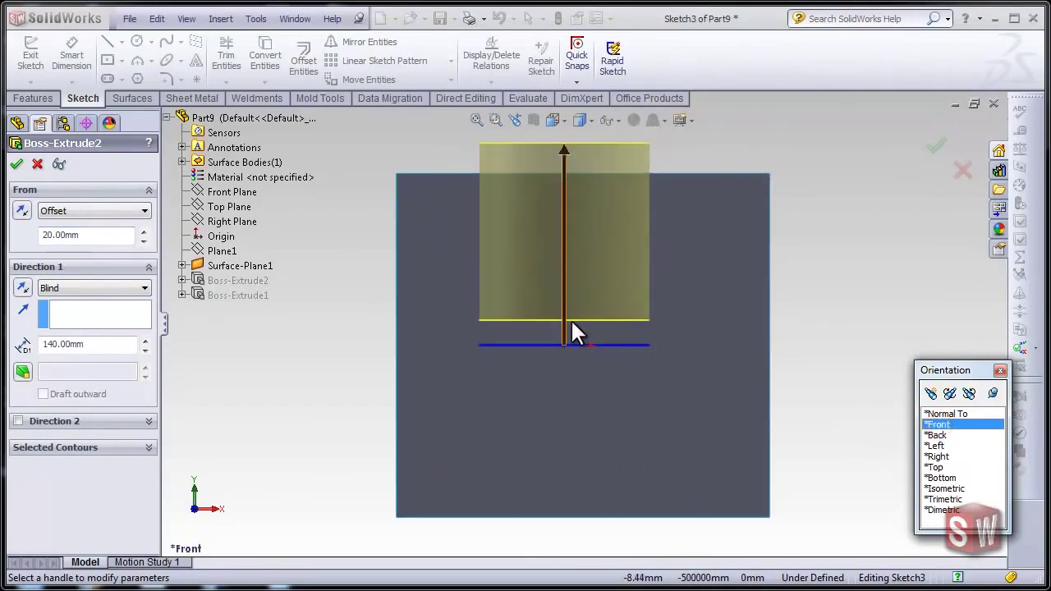
- Return Direction 1 to Mid Plane, then cancel the Boss-Extrude2 edit, discarding the offset start
scroll(571, 321, "up", 2)
mouse_move(481, 364)
middle_mouse_down()
mouse_move(522, 375)
mouse_move(516, 410)
middle_mouse_up()
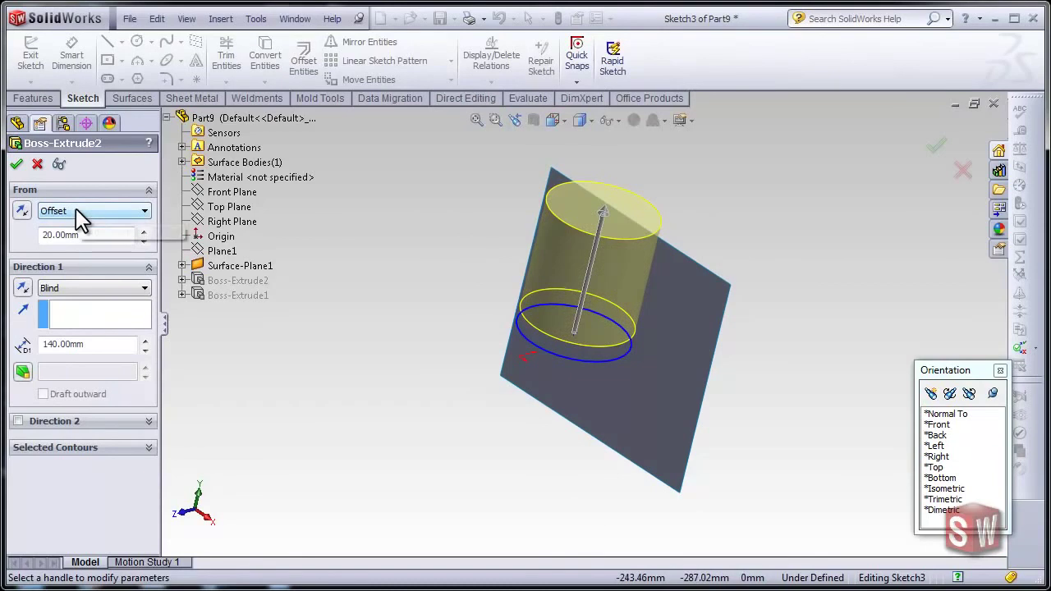
left_click(116, 288)
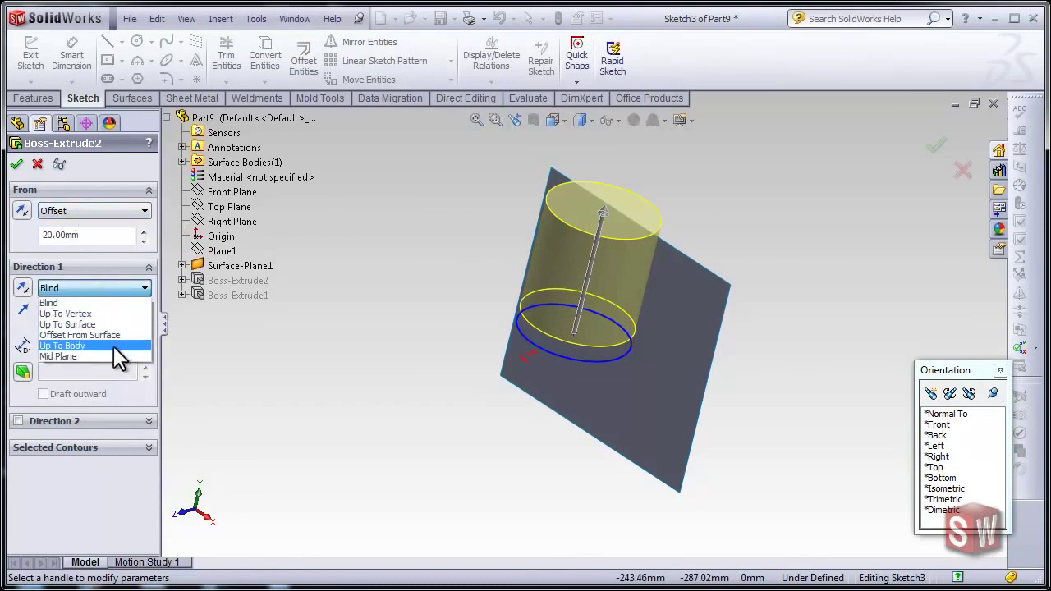
left_click(112, 357)
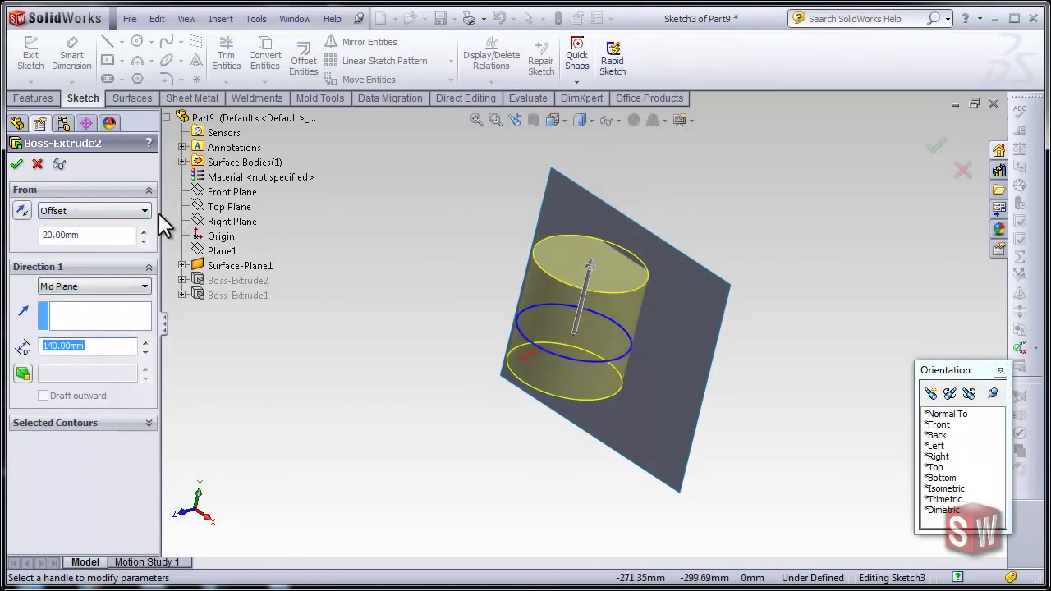
left_click(91, 214)
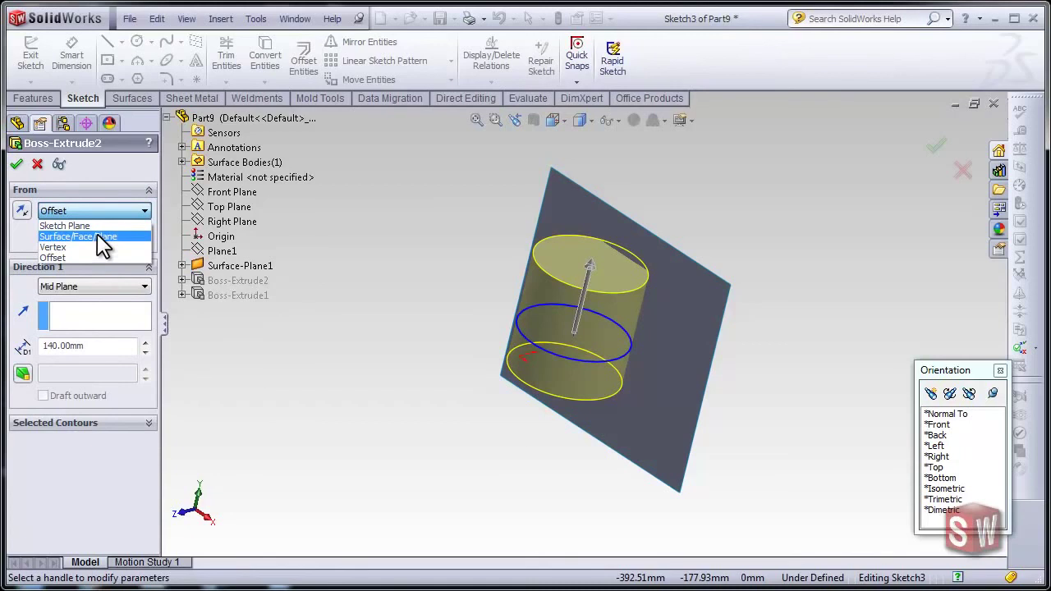
left_click(34, 166)
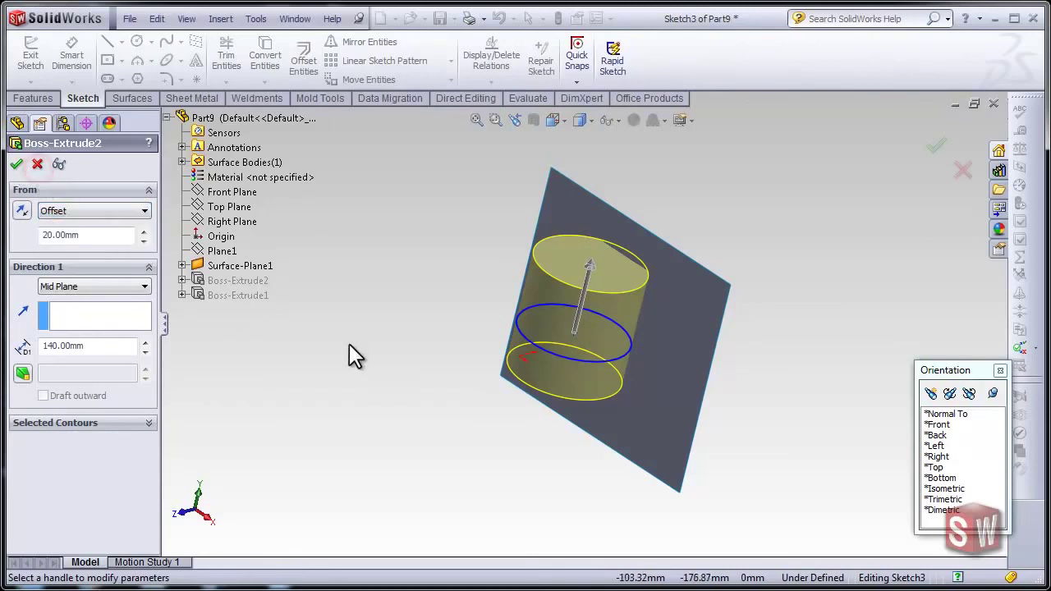
left_click(38, 164)
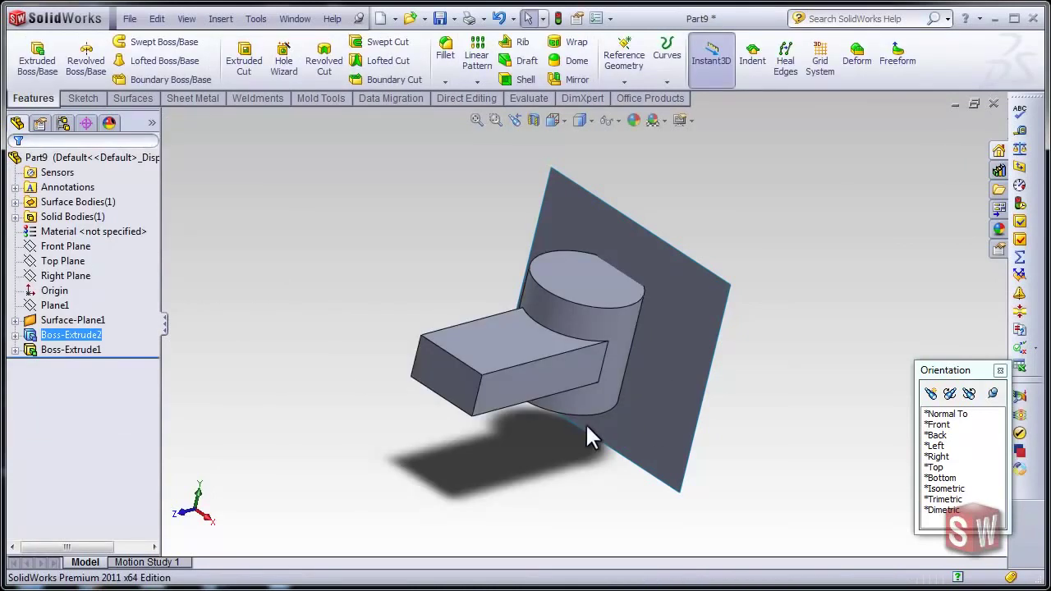
mouse_move(622, 400)
middle_mouse_down()
mouse_move(652, 411)
mouse_move(594, 402)
middle_mouse_up()
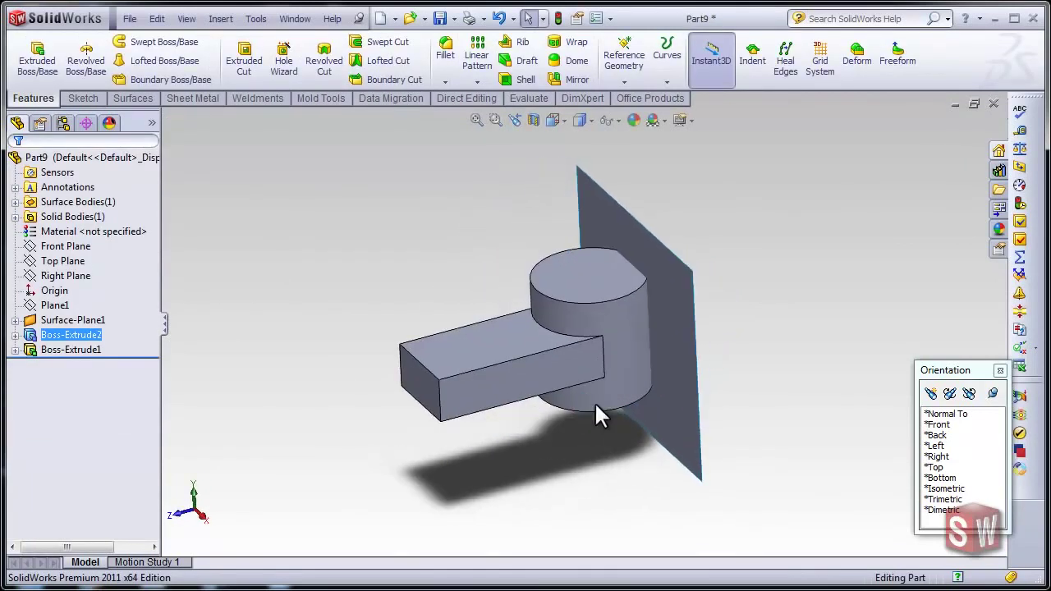